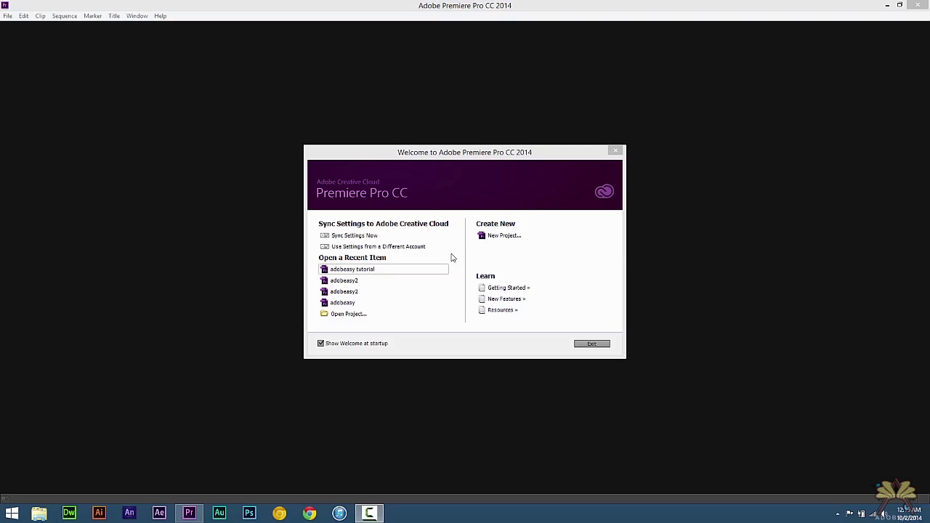
Step: Create project 'adobeasy' with Timecode display format, after reviewing capture format and scratch disk settings
left_click(488, 241)
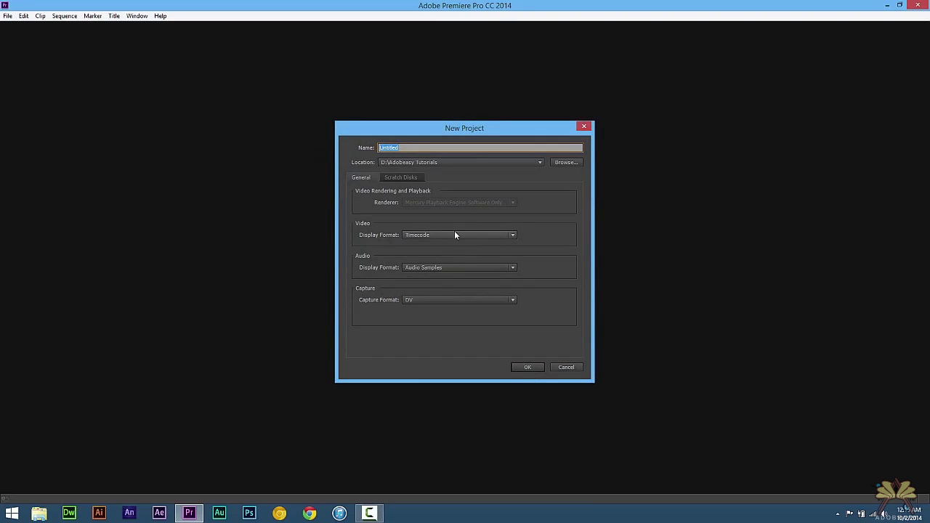
key("BackSpace")
type("adobeasy")
left_click(404, 234)
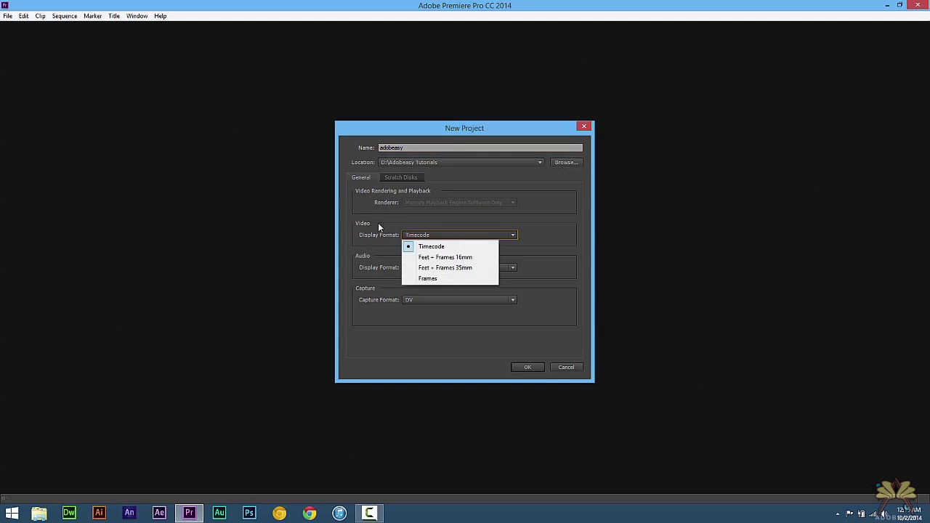
left_click(376, 259)
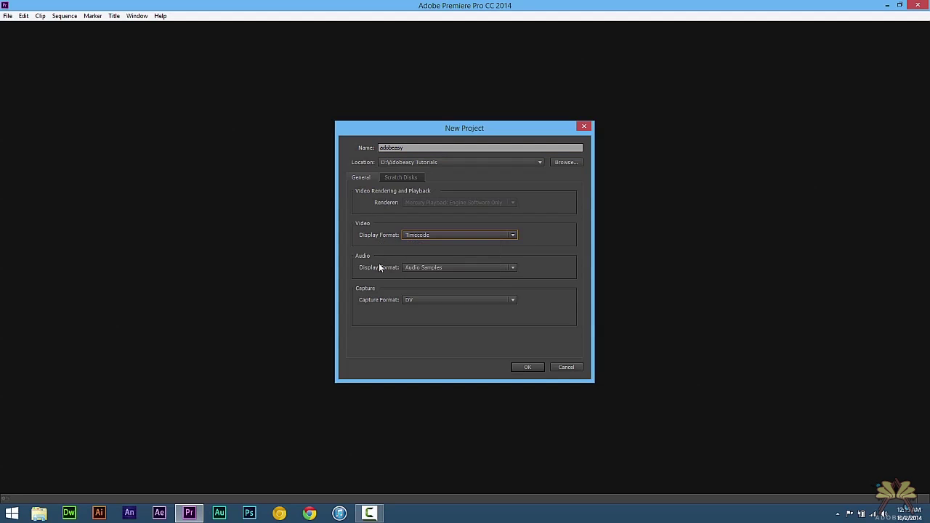
left_click(419, 298)
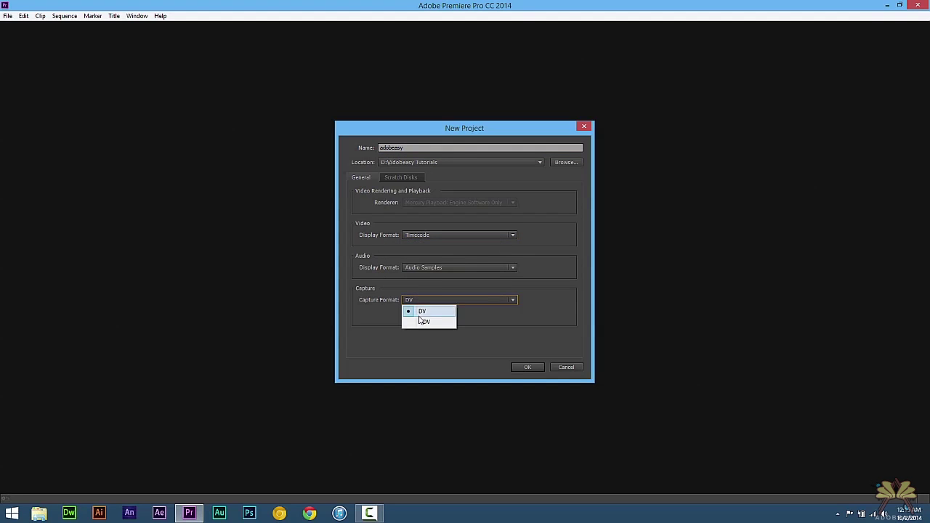
left_click(399, 178)
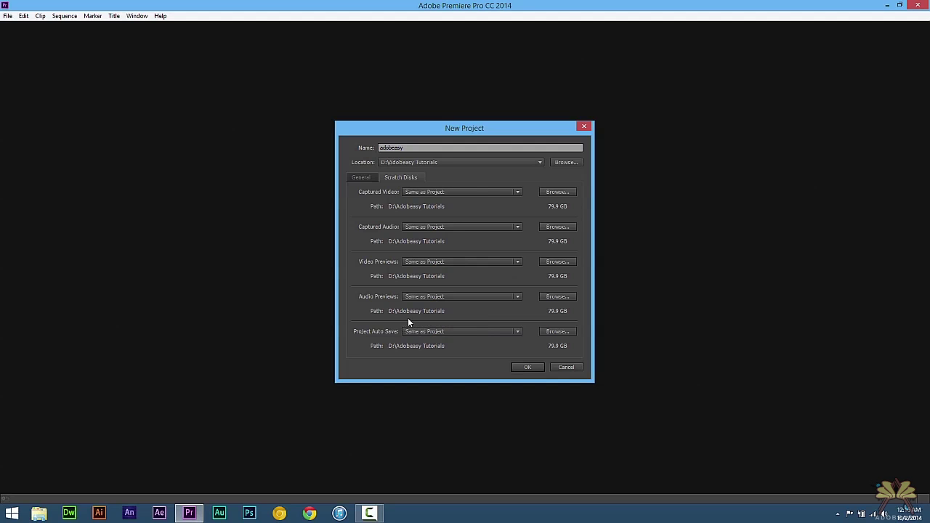
left_click(526, 369)
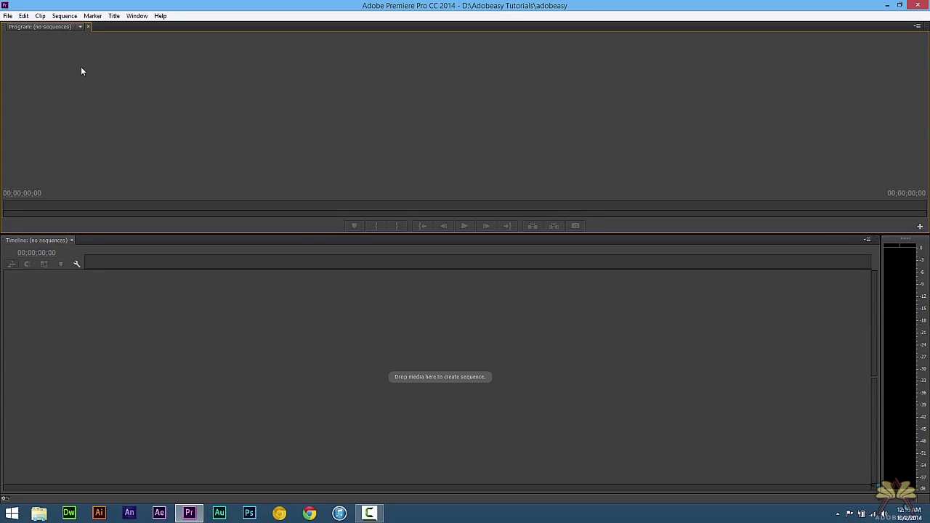
Step: Create Sequence 01 from the DSLR 720p60 preset after reviewing its Settings tab editing modes
left_click(8, 16)
mouse_move(30, 28)
left_click(194, 37)
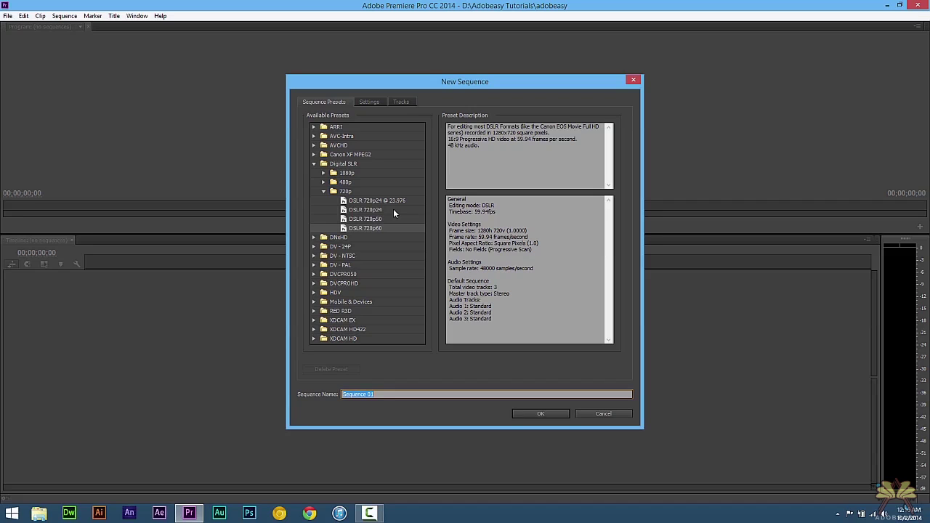
left_click(368, 102)
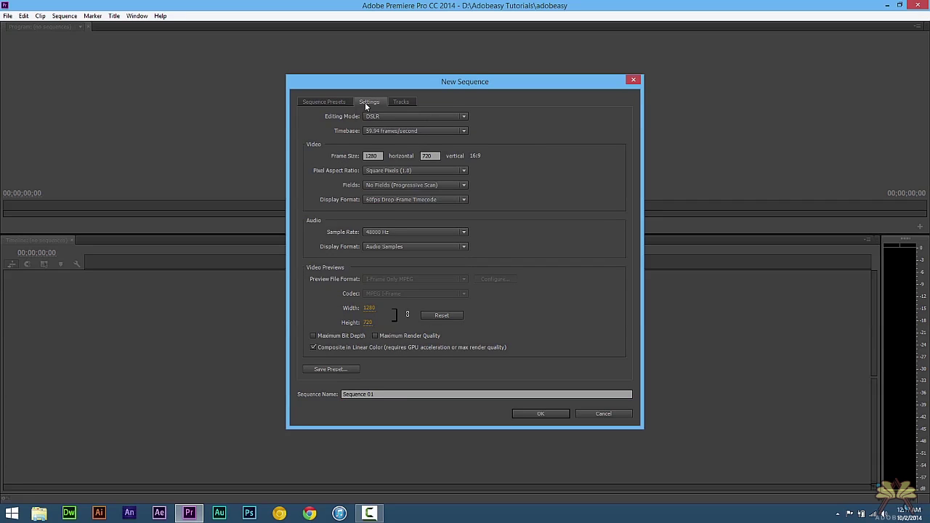
left_click(374, 116)
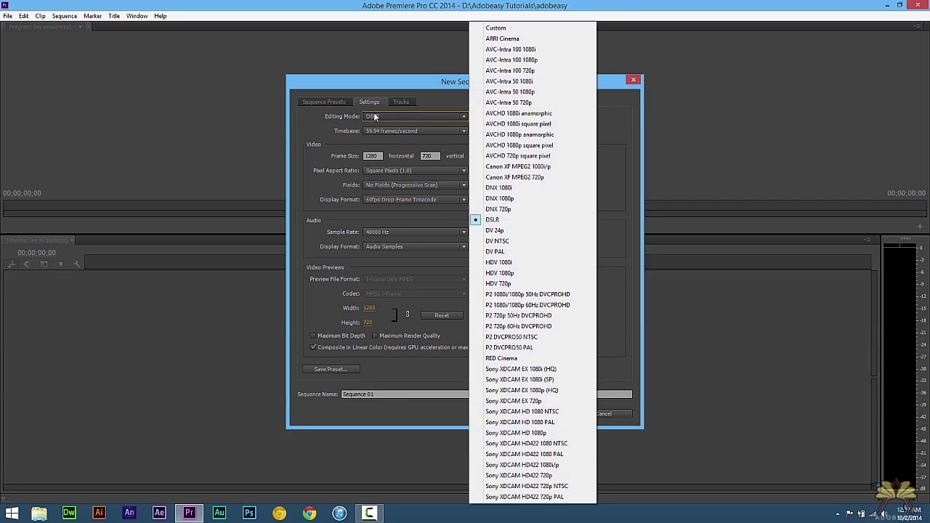
left_click(496, 27)
left_click(398, 116)
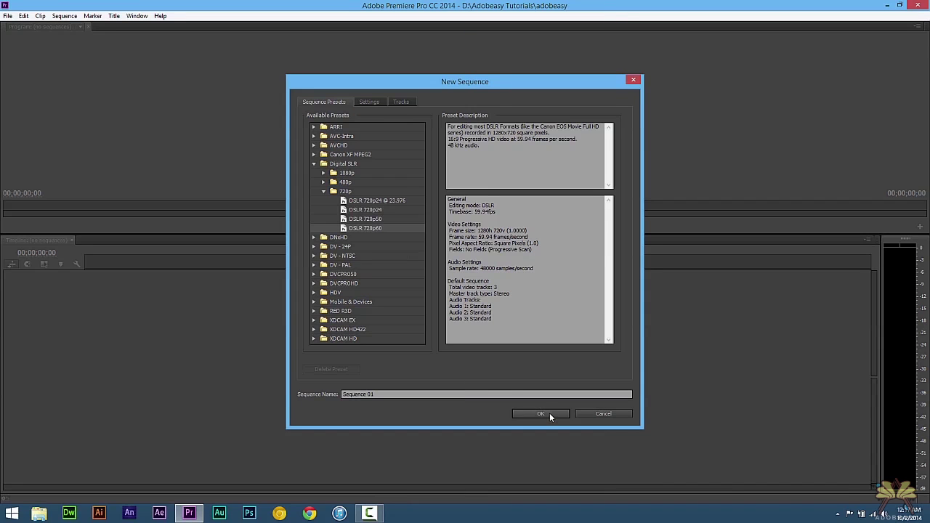
left_click(549, 412)
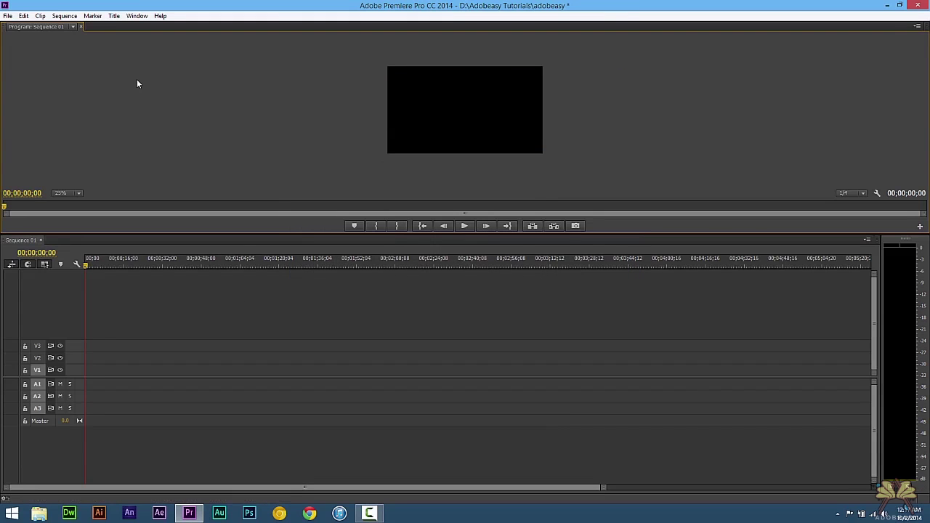
Step: Import the Adobe Audition.mov clip into the project
left_click(7, 16)
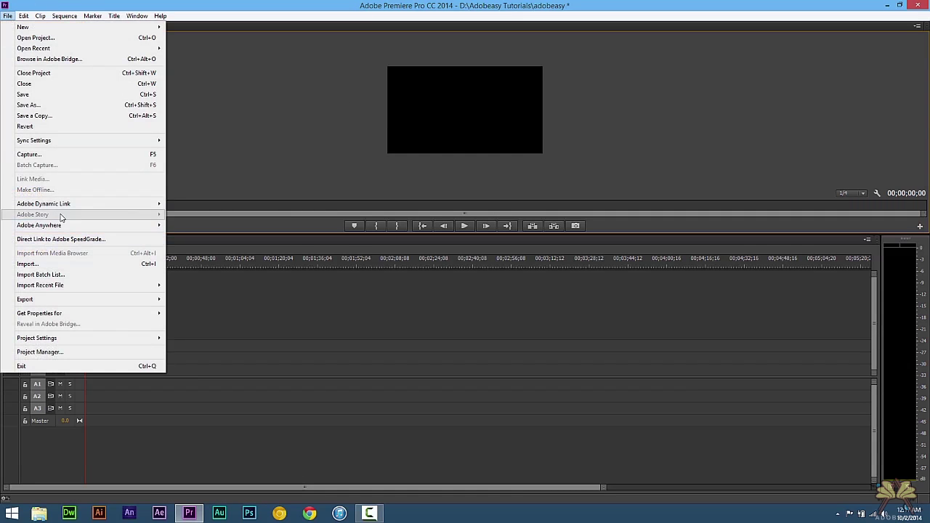
left_click(51, 264)
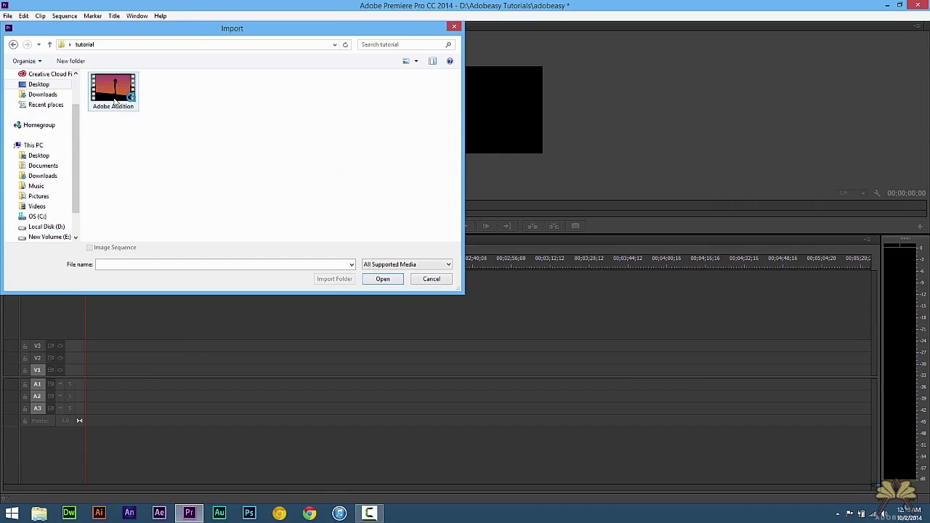
double_click(115, 102)
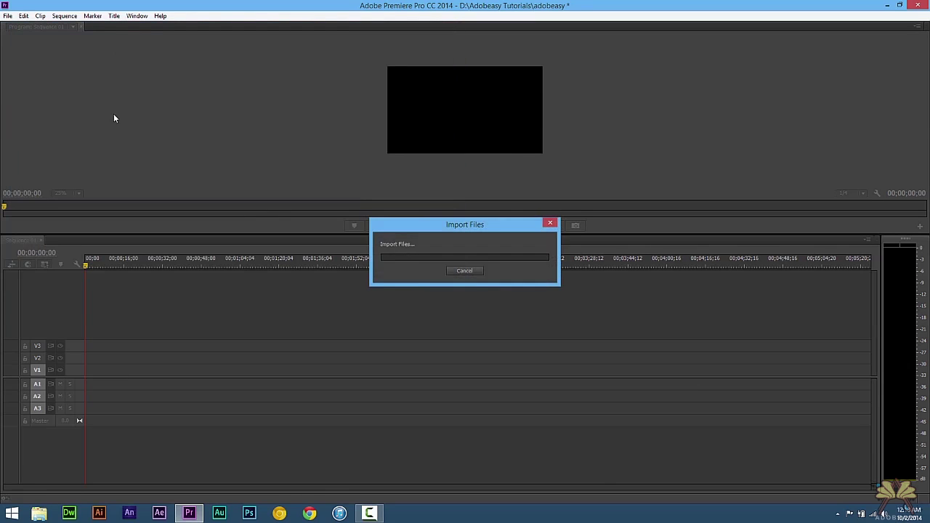
Step: Show the Project panel, create a bin named 'videos', and move Adobe Audition.mov into it
left_click(137, 16)
left_click(164, 285)
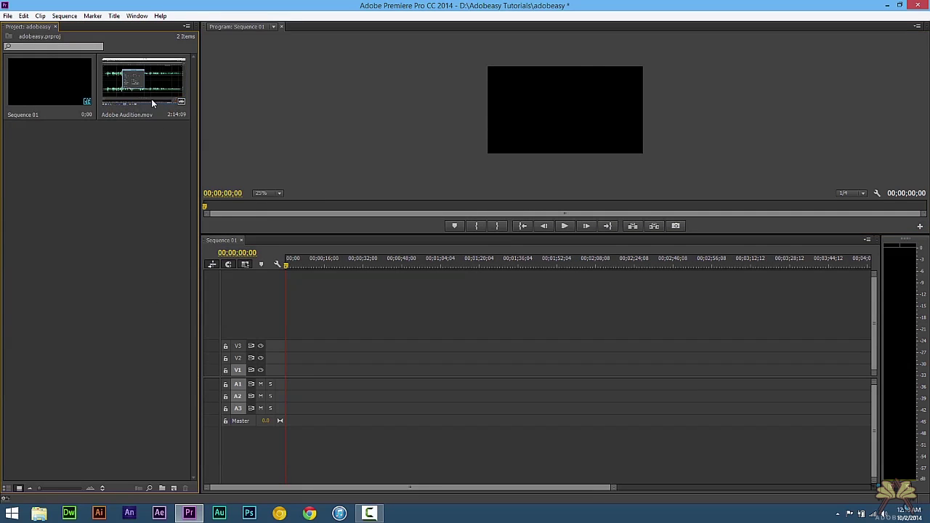
right_click(61, 161)
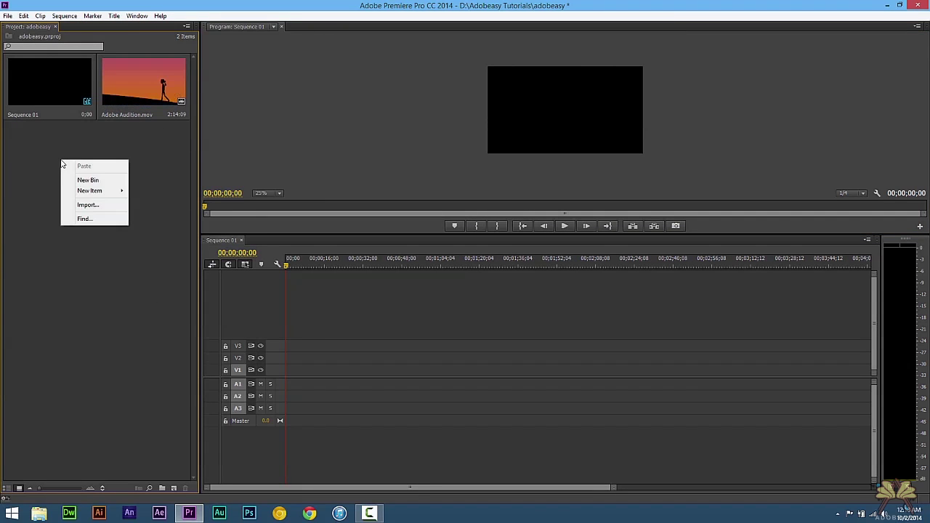
left_click(99, 180)
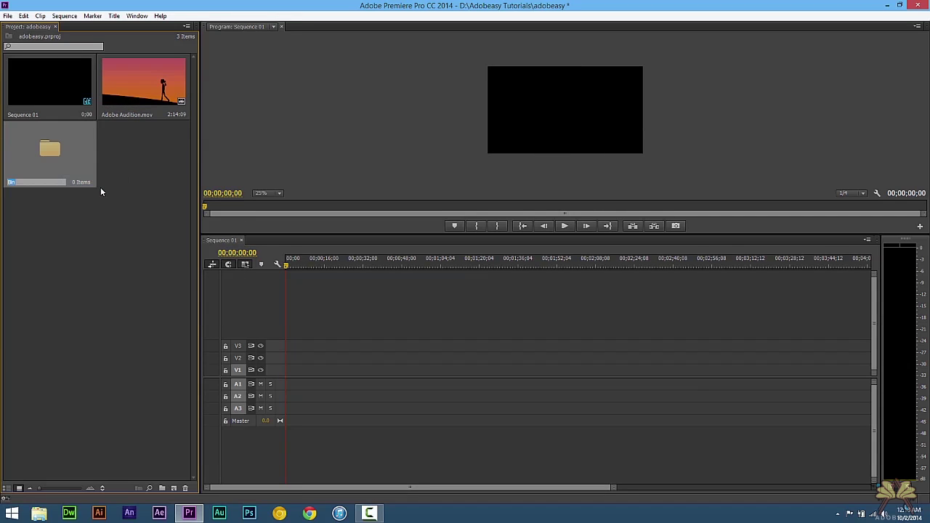
type("videos")
left_click(128, 175)
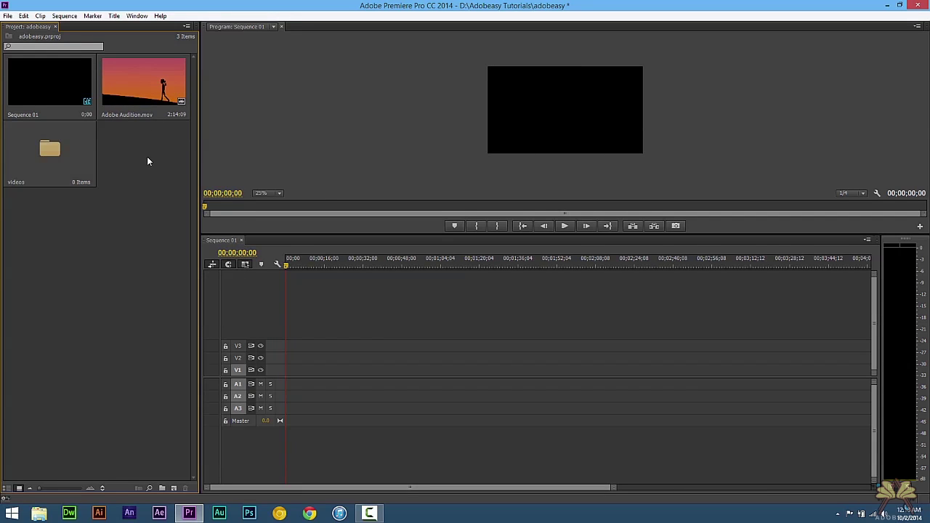
left_click_drag(145, 83, 52, 151)
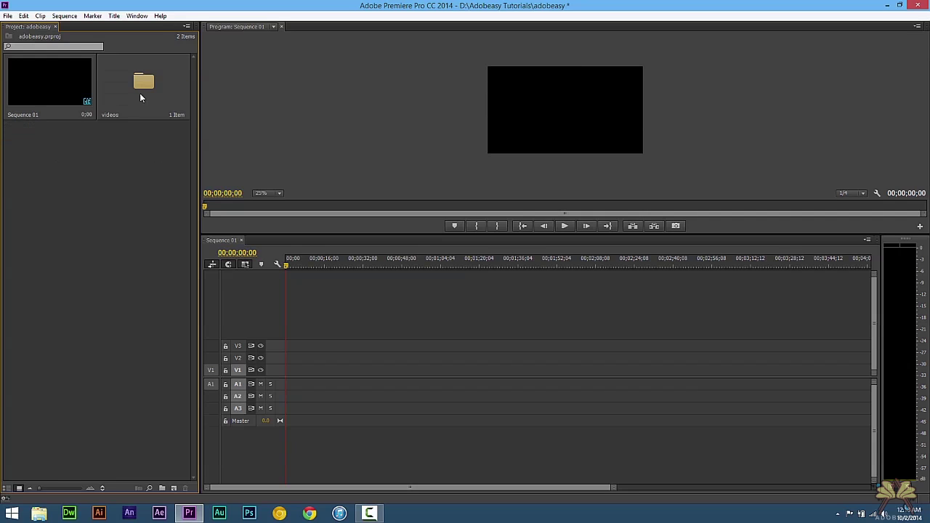
Step: Drop Adobe Audition.mov from the videos bin at the sequence start and change sequence settings to match it
double_click(143, 83)
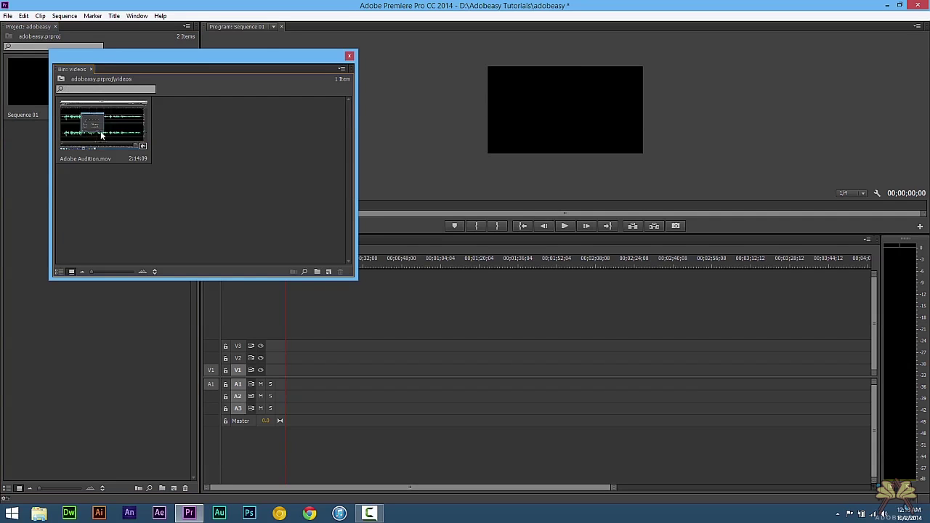
left_click(7, 16)
left_click(189, 213)
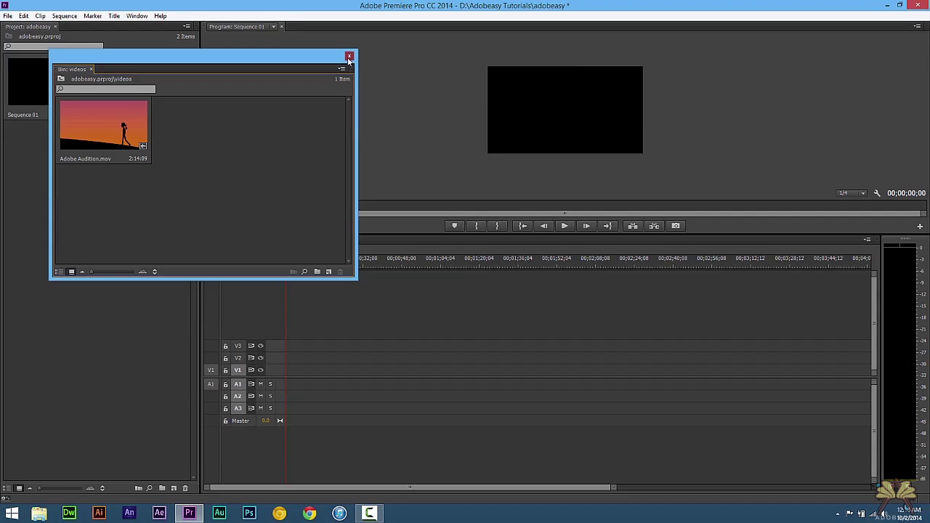
mouse_move(91, 272)
left_mouse_down()
mouse_move(139, 270)
mouse_move(91, 272)
left_mouse_up()
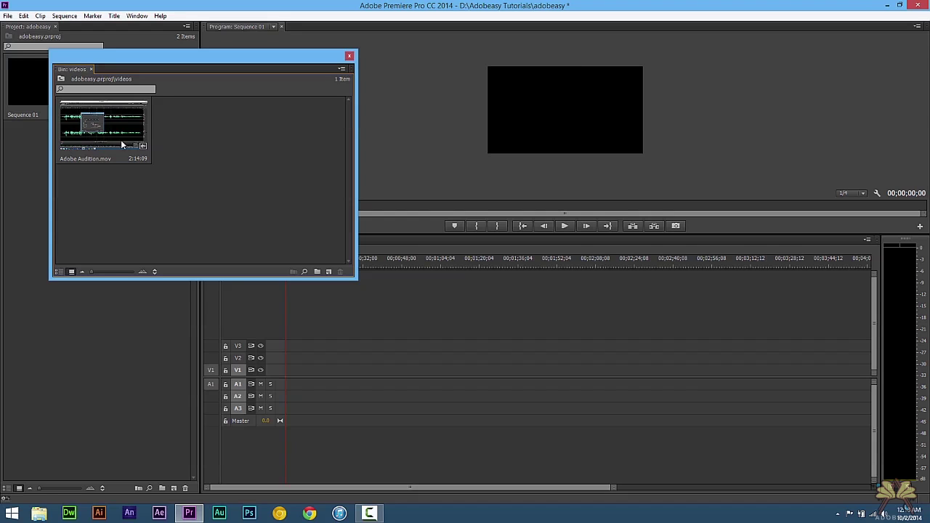
left_click_drag(128, 145, 291, 385)
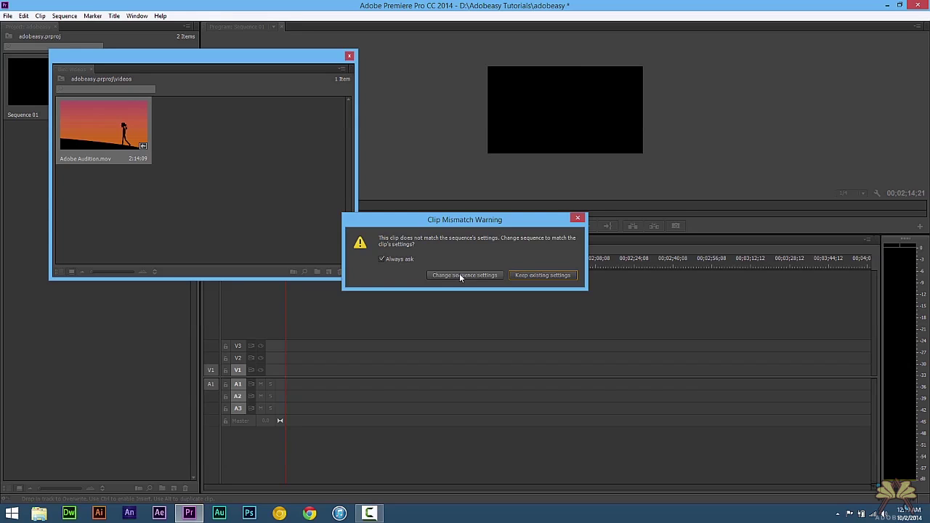
left_click(462, 276)
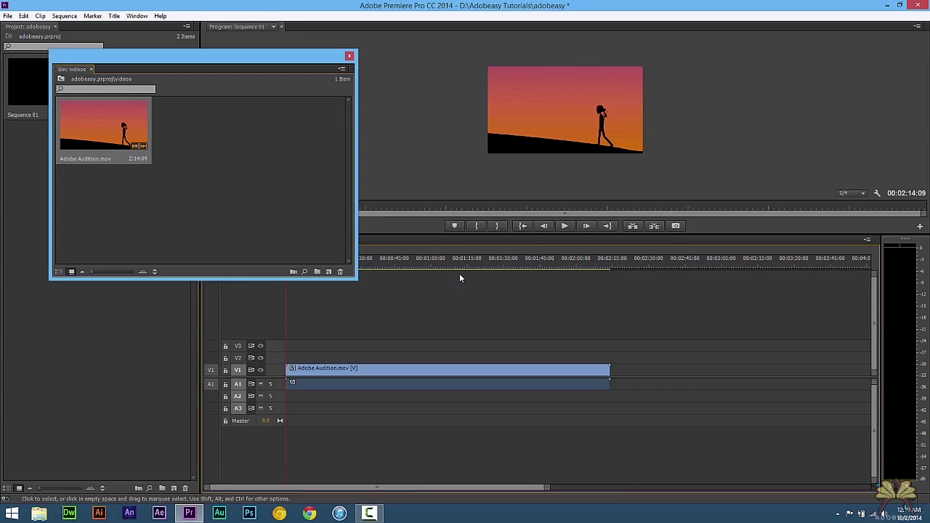
Step: Close the videos bin window, fit the clip to the timeline, and expand the V1 and A1 tracks
left_click(350, 57)
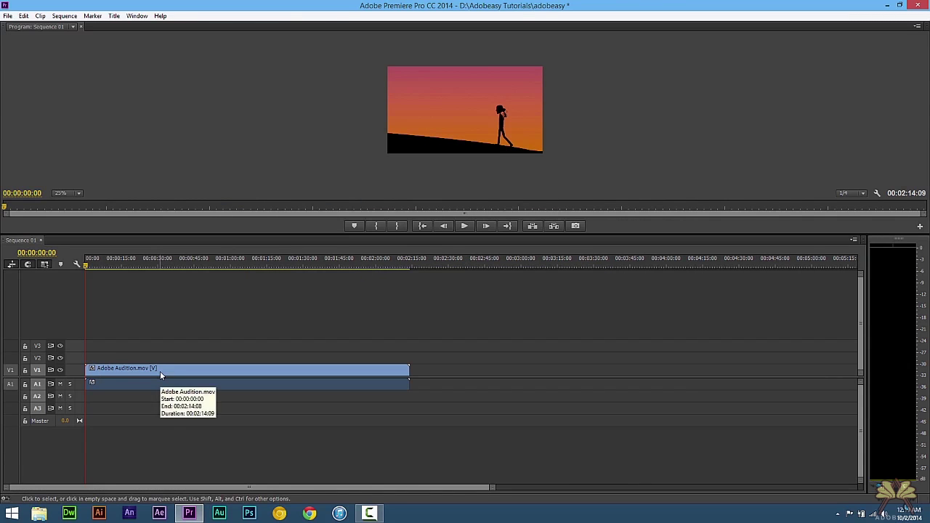
key("backslash")
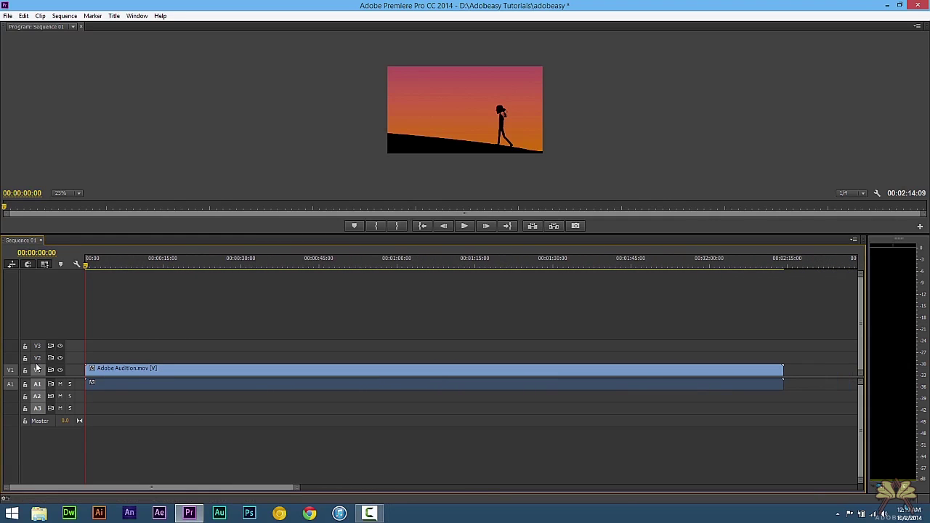
double_click(35, 370)
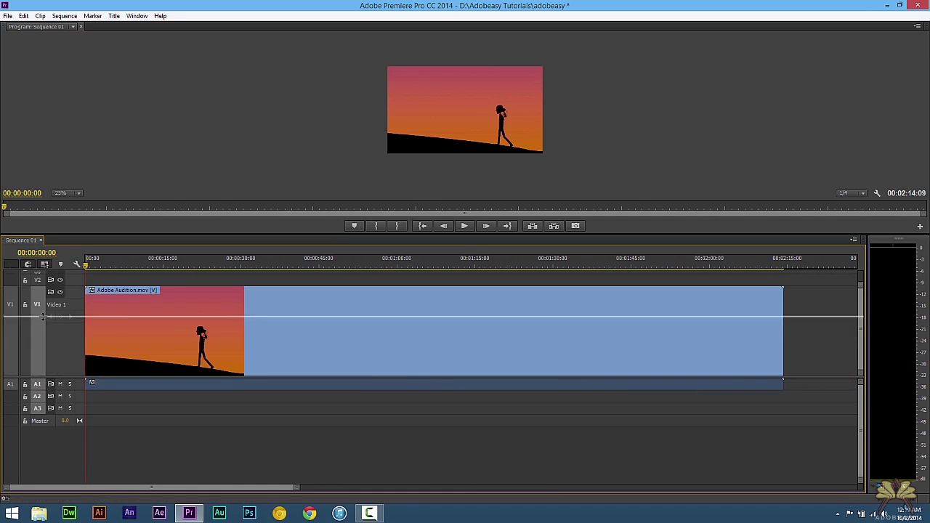
scroll(37, 368, "down", 2)
double_click(48, 387)
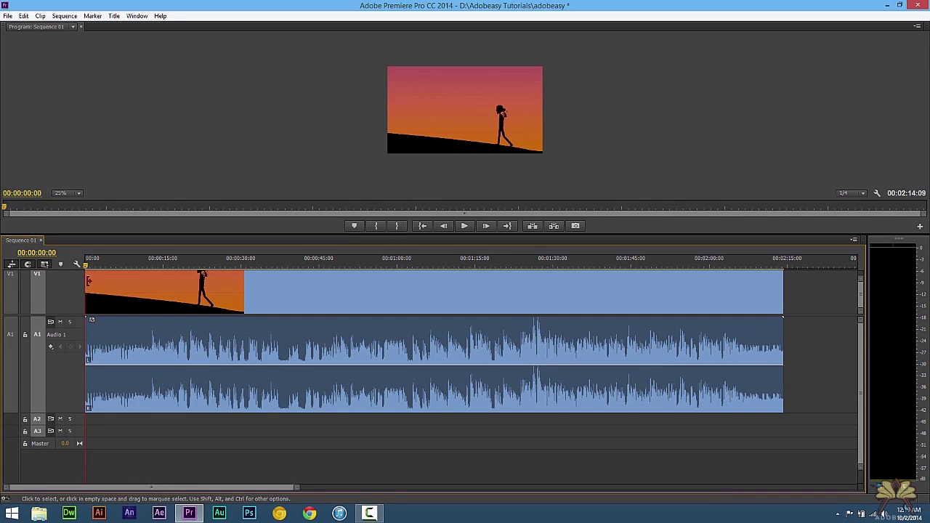
Step: Make Audio 1 taller and mute it, then scrub the playhead to preview the sequence
left_click_drag(61, 416, 61, 433)
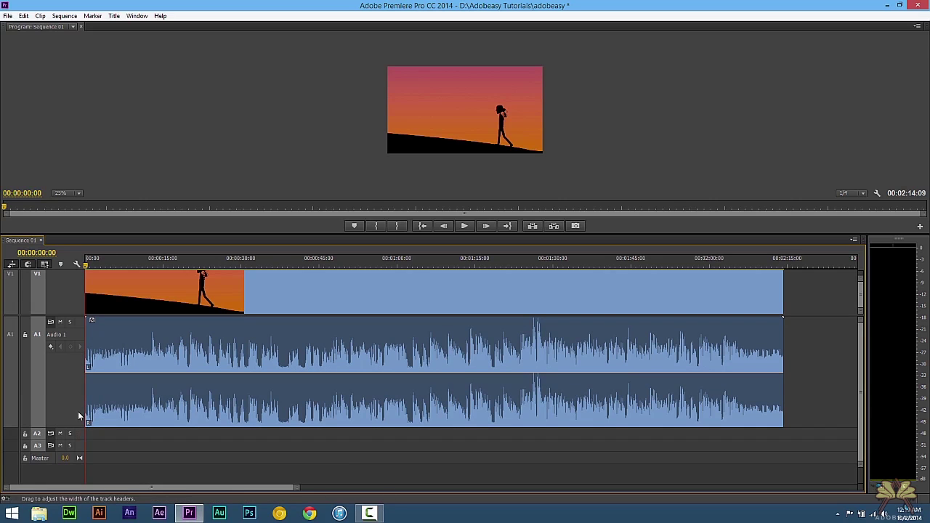
left_click(62, 324)
left_click_drag(99, 262, 283, 265)
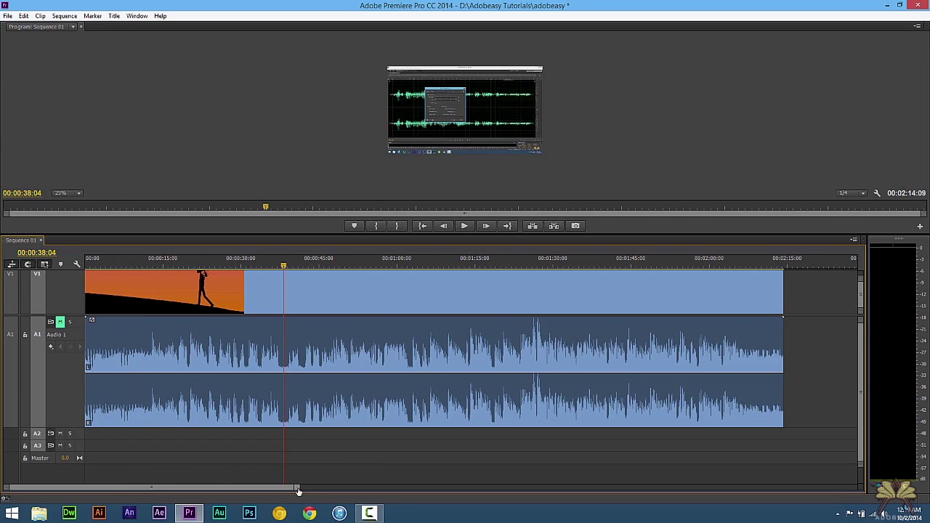
left_click_drag(297, 492, 247, 491)
left_click_drag(257, 263, 316, 266)
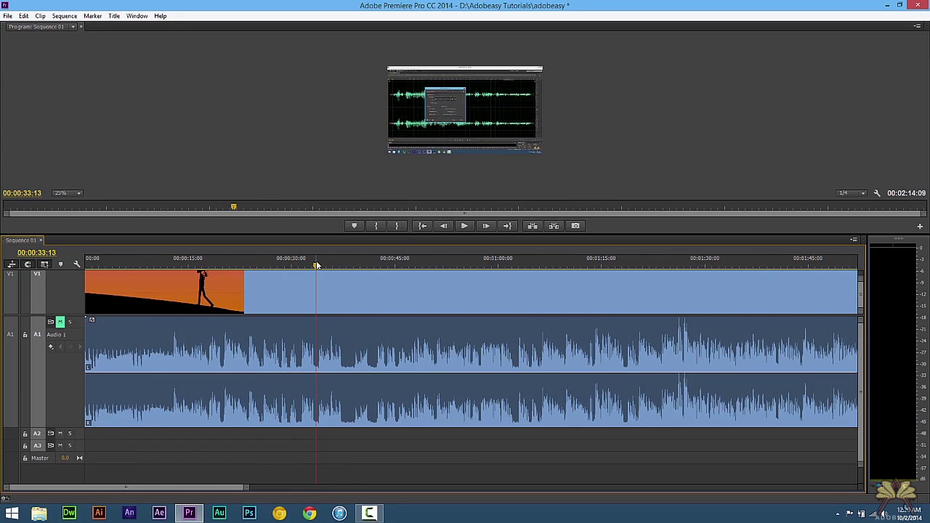
key("c")
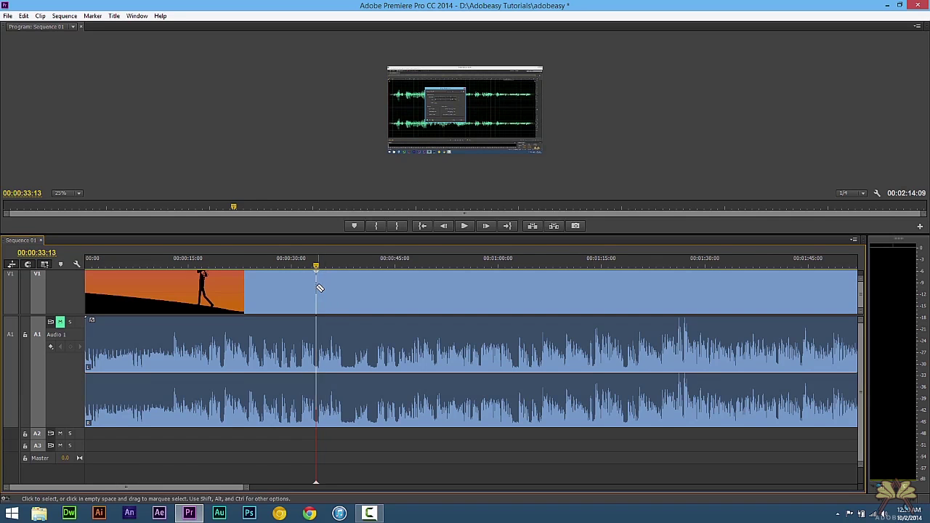
left_click(318, 288)
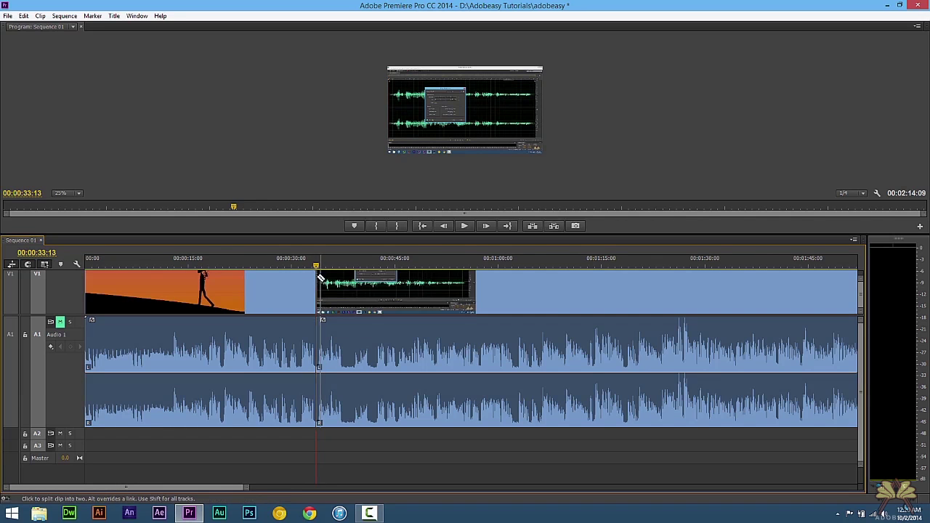
key("v")
left_click(329, 290)
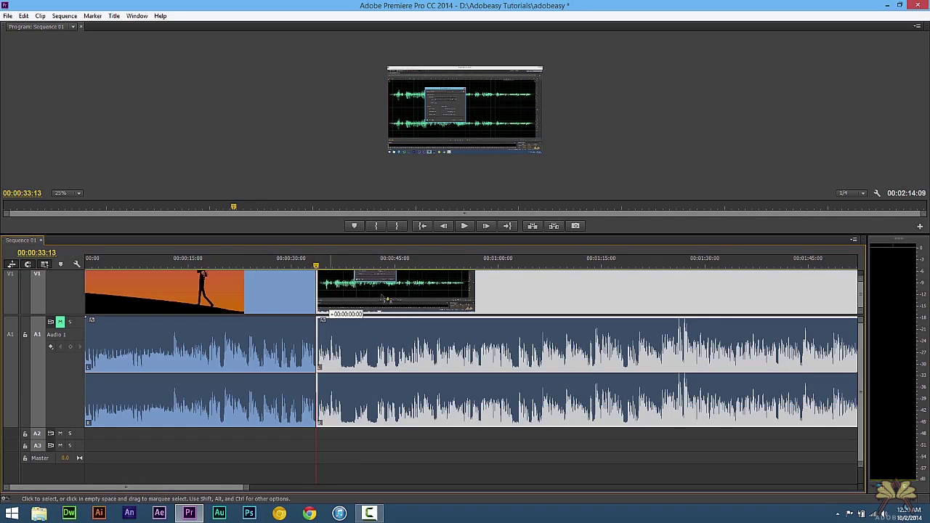
left_click_drag(328, 289, 328, 309)
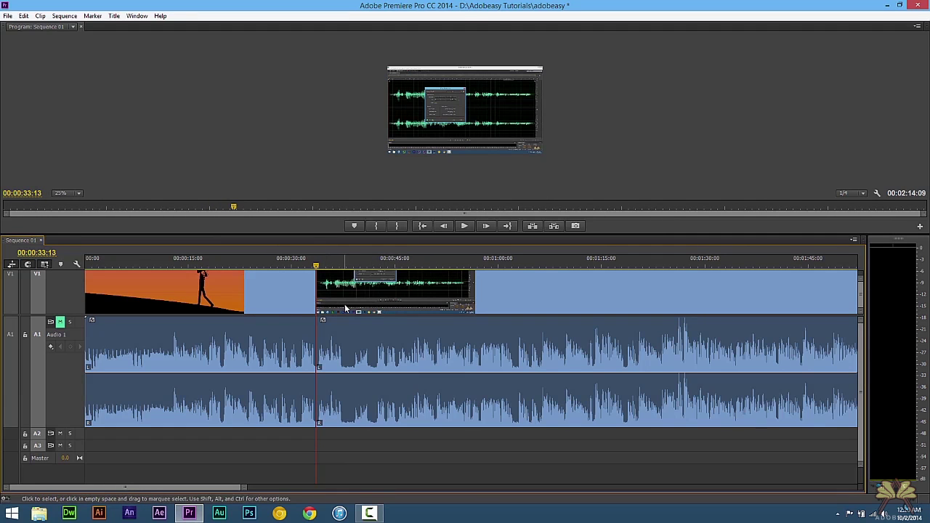
left_click(375, 307, "ctrl")
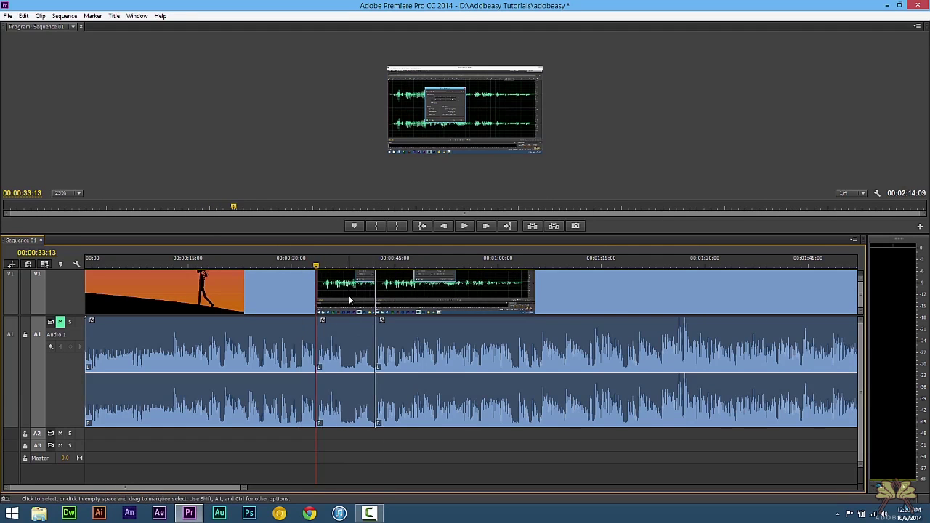
left_click(348, 296)
key("Delete")
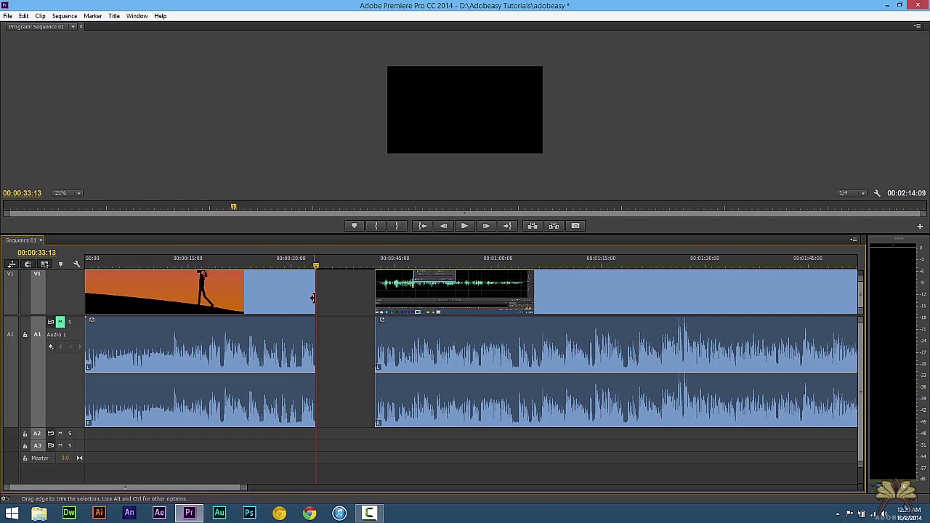
left_click_drag(313, 298, 470, 298)
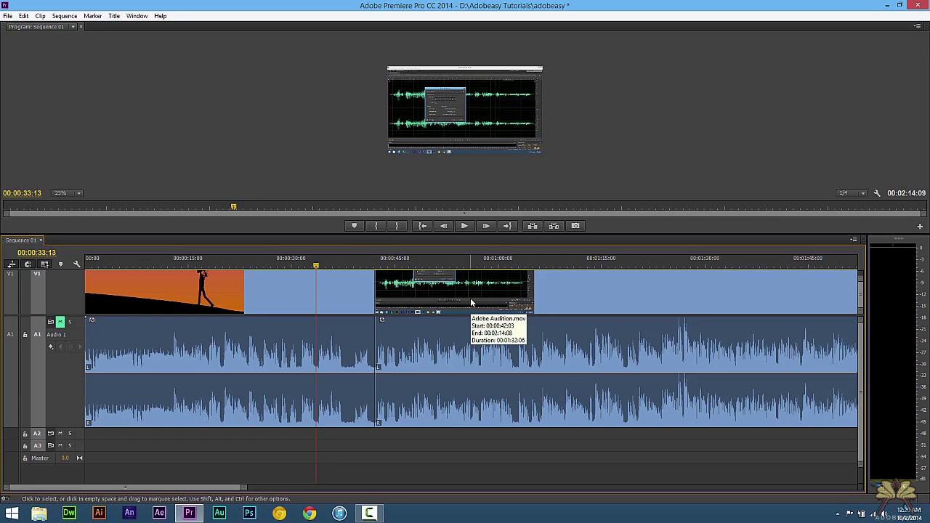
key("ctrl+z")
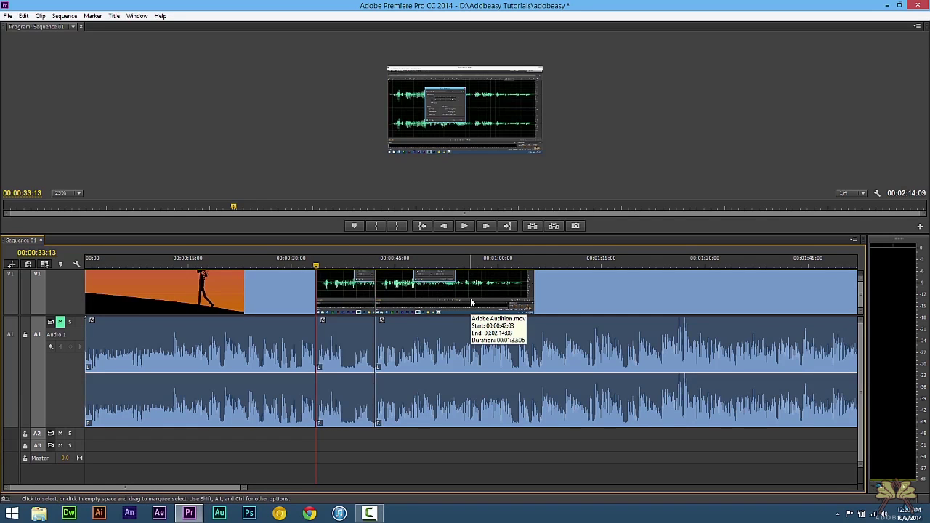
key("ctrl+z")
key("ctrl+z")
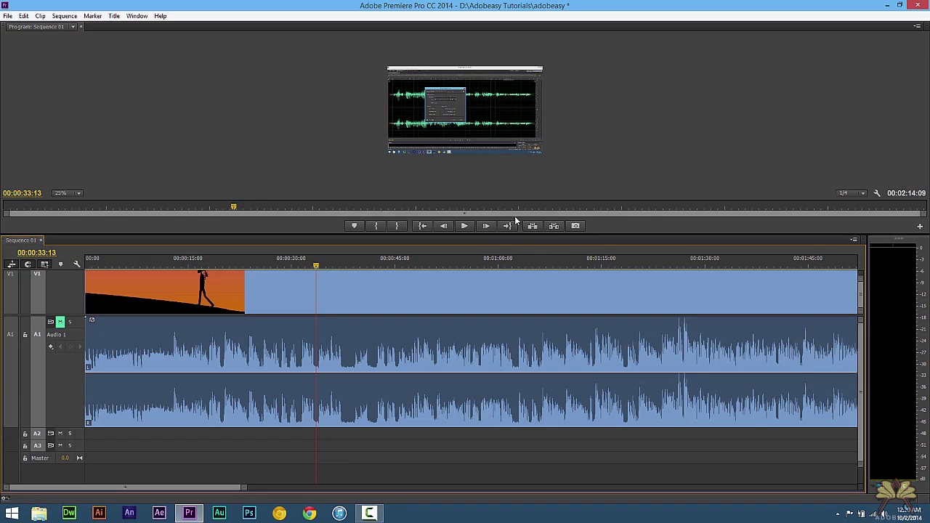
key("Down")
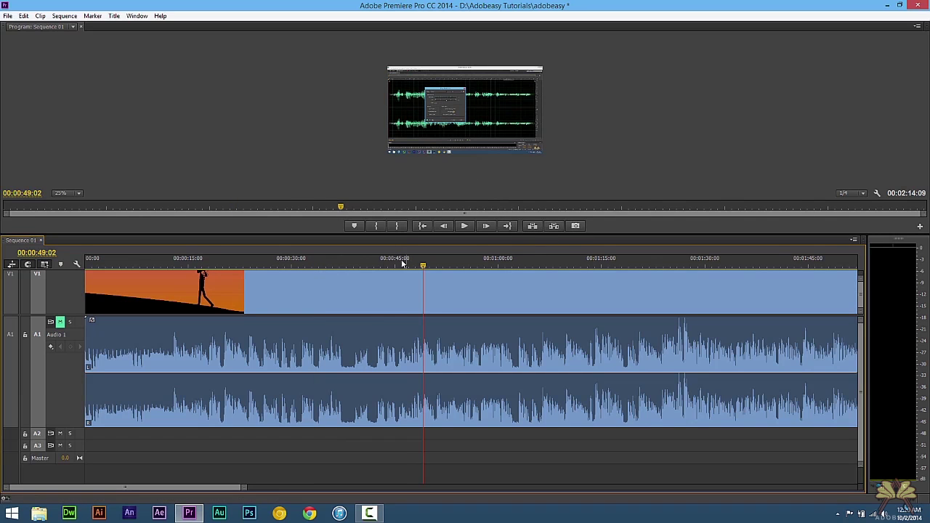
left_click_drag(385, 265, 361, 265)
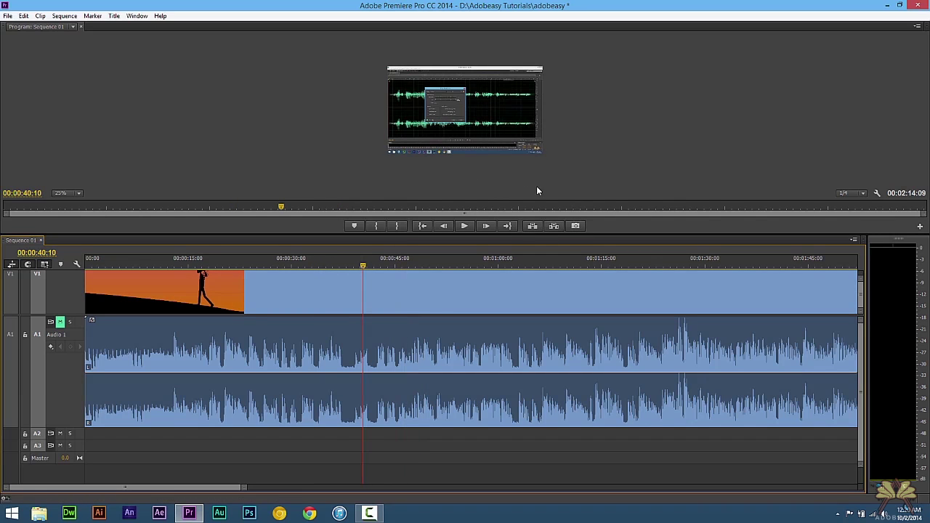
left_click(576, 226)
left_click(427, 241)
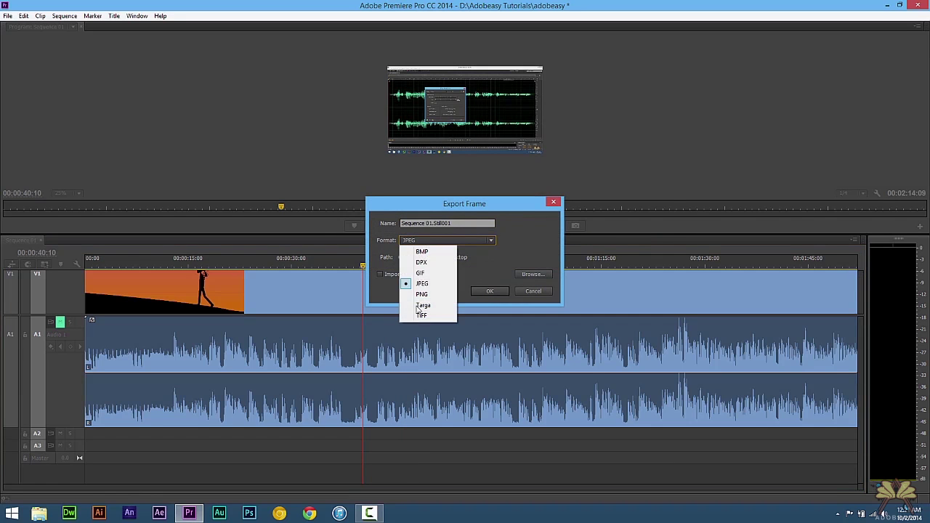
left_click(541, 292)
left_click(532, 291)
left_click(851, 195)
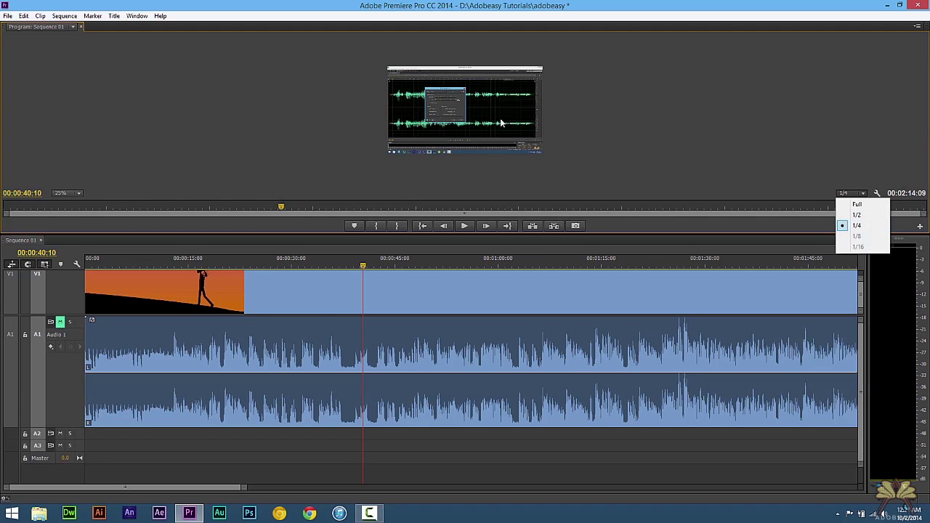
Step: Dismiss the playback resolution dropdown and go to the Window menu for the Tools panel
key("Escape")
left_click(145, 16)
Step: Show the Tools panel, zoom the timeline to five-second steps, then select the clips with the Pen tool
left_click(156, 393)
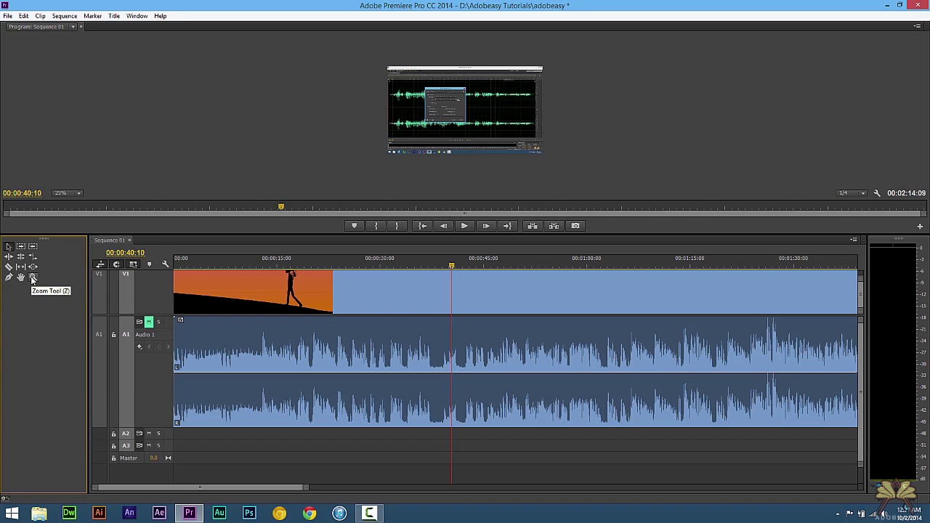
left_click(32, 279)
left_click(325, 323)
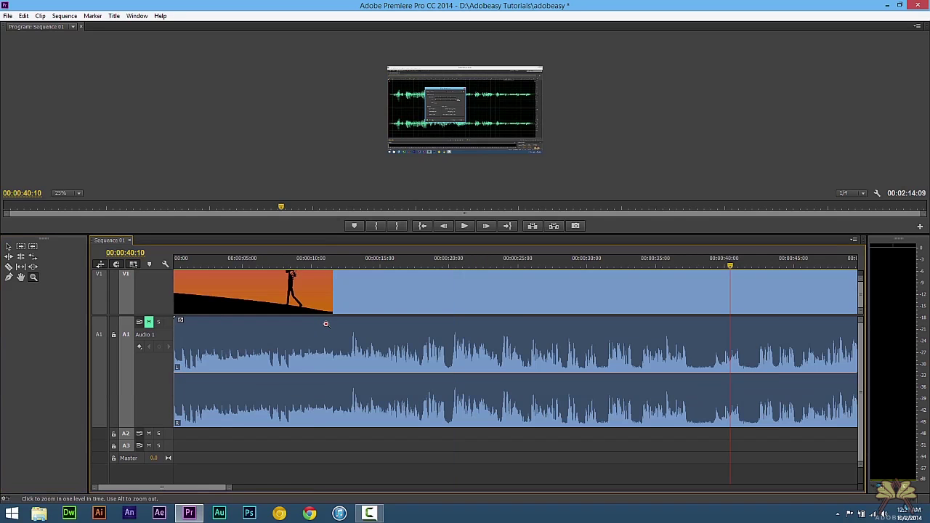
left_click(325, 323, "alt")
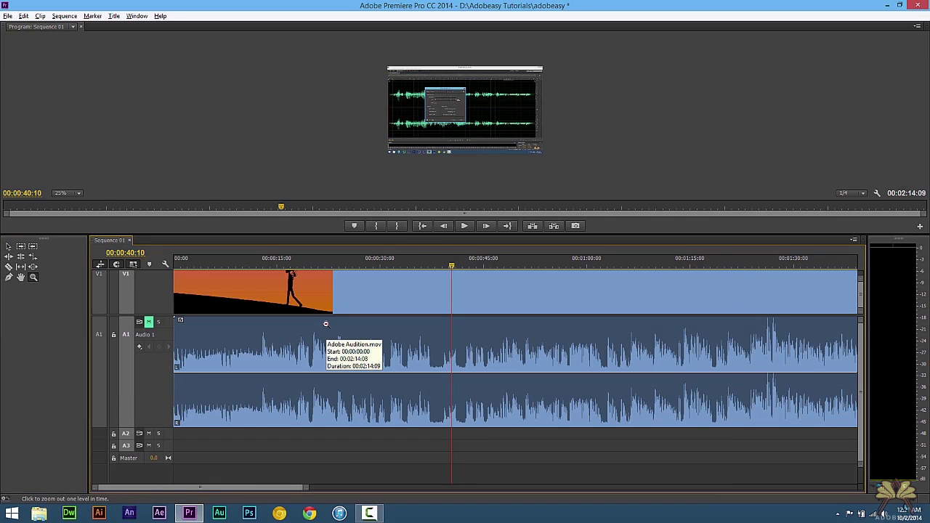
left_click(325, 325)
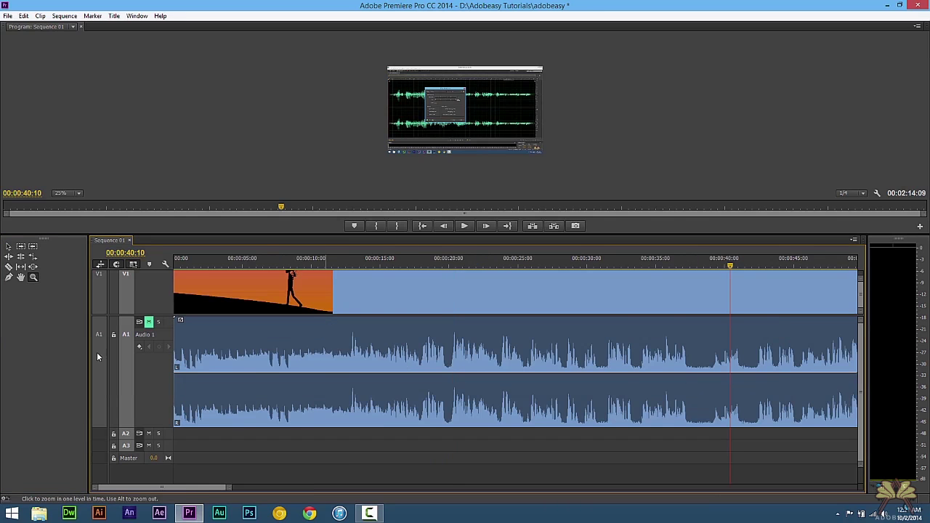
left_click(8, 278)
left_click(232, 382)
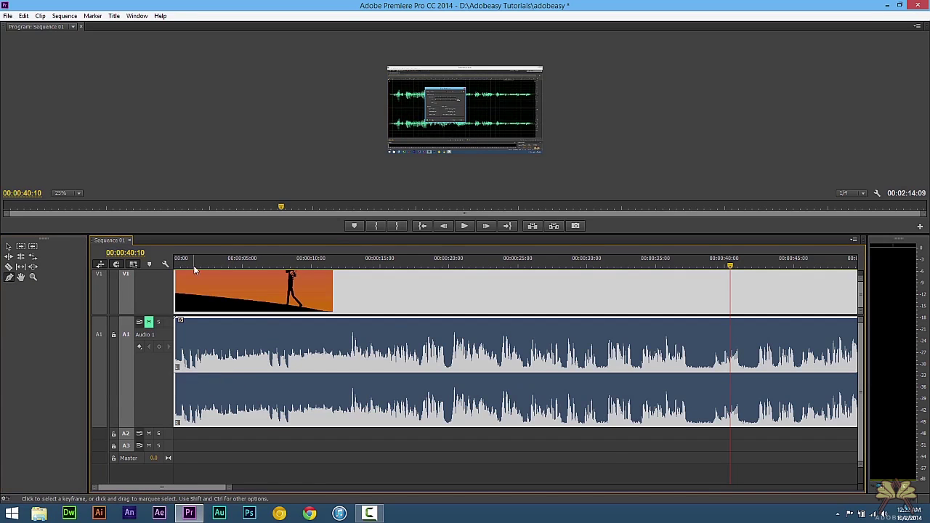
Step: Add an Audio 1 volume keyframe at 00:00:04:10 and pull the start down into a fade-in
left_click_drag(195, 261, 154, 271)
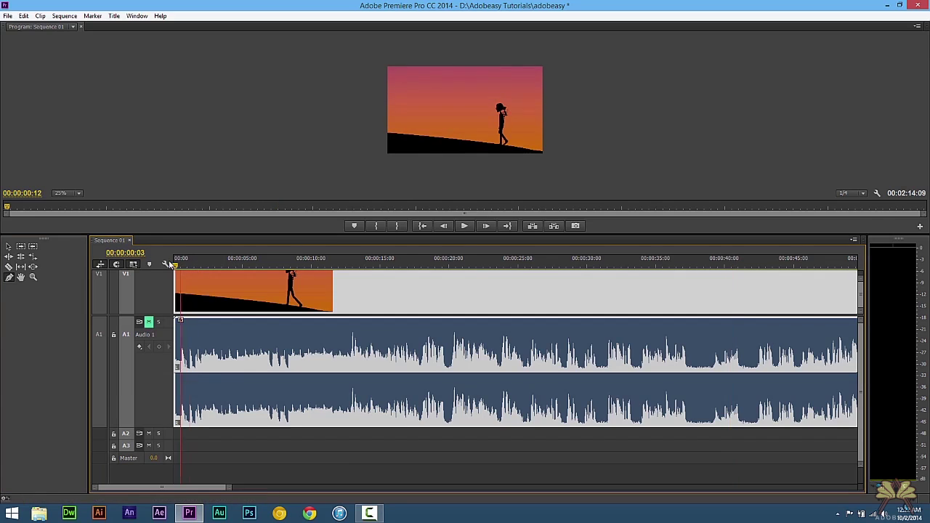
left_click(9, 250)
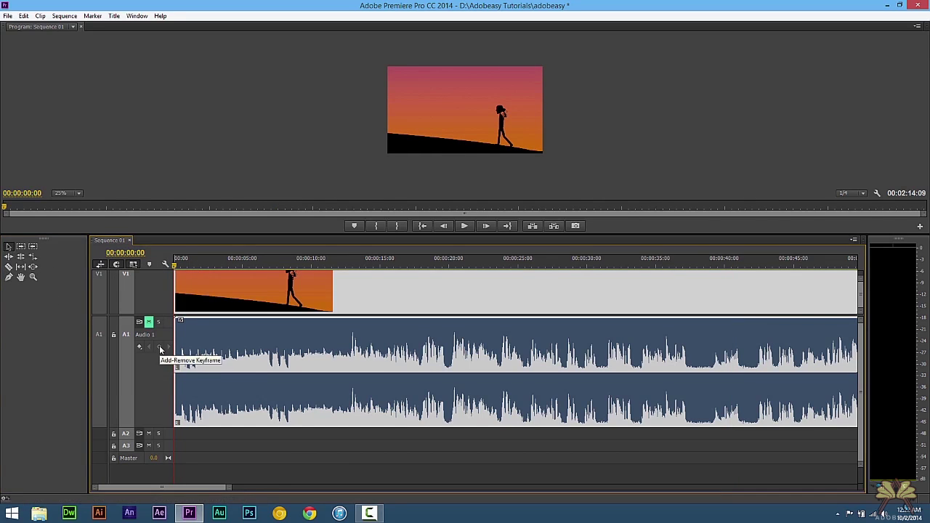
left_click(234, 261)
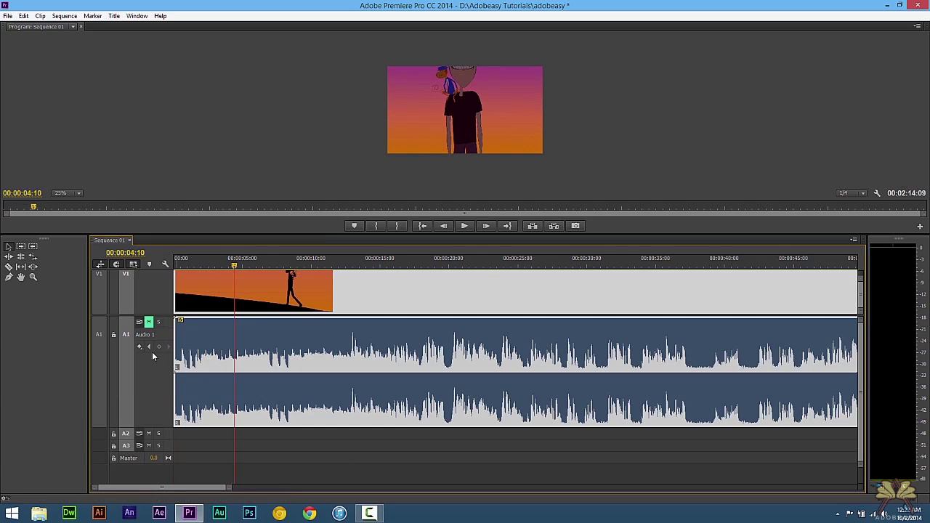
left_click(159, 346)
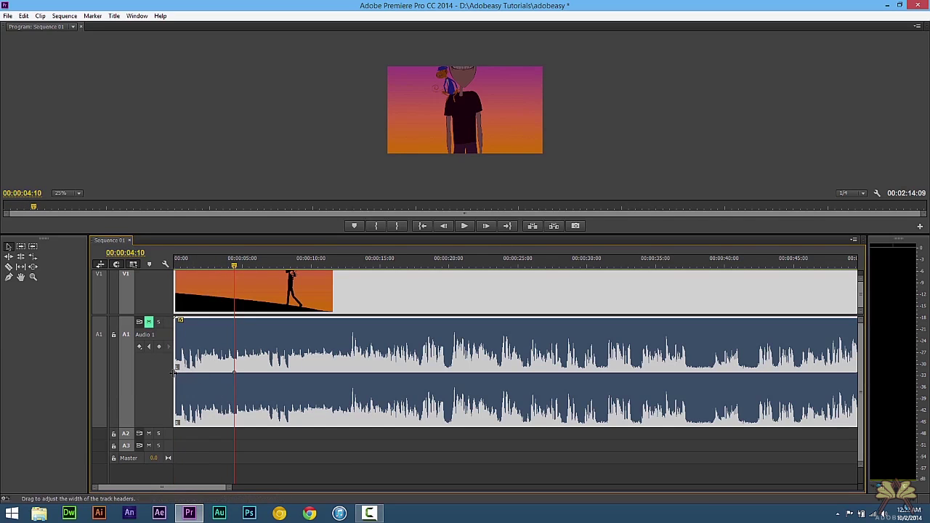
left_click_drag(176, 374, 176, 428)
left_click(175, 263)
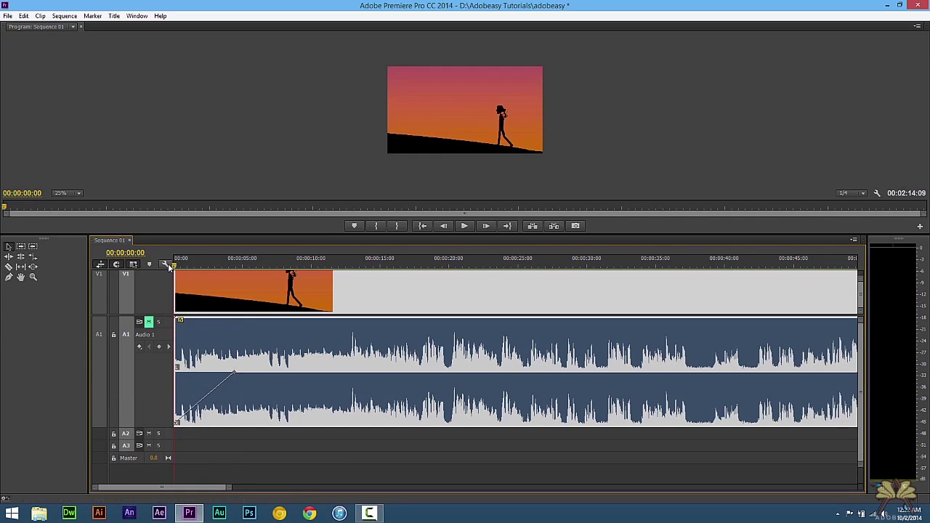
left_click_drag(175, 265, 255, 266)
left_click_drag(230, 494, 365, 494)
Step: Add volume keyframes from 00:02:07:07 and drag the last one down to -10.67 dB for a fade-out
left_click(292, 263)
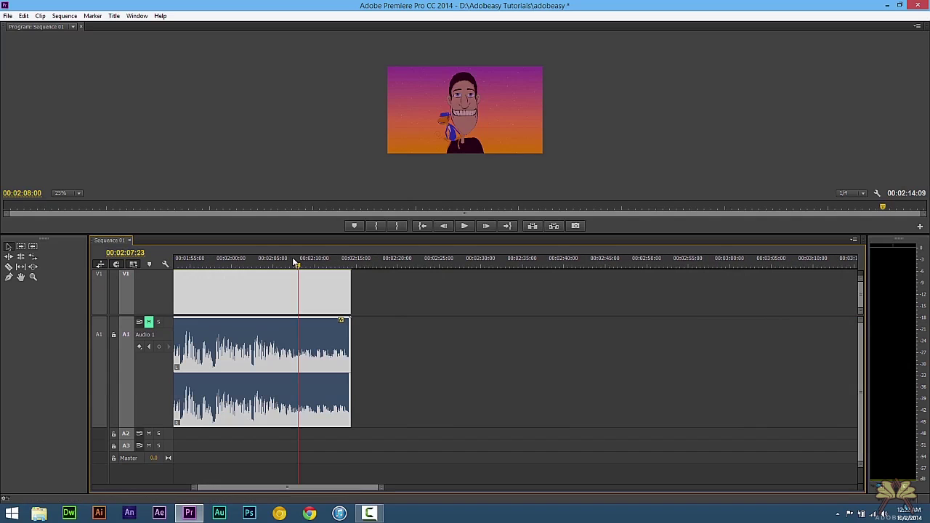
left_click(159, 346)
key("space")
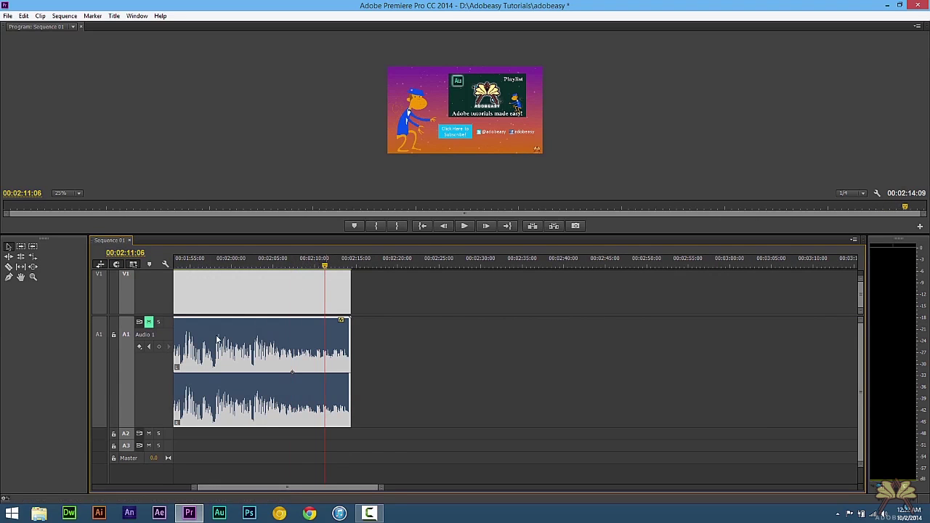
left_click(159, 347)
left_click_drag(325, 373, 349, 425)
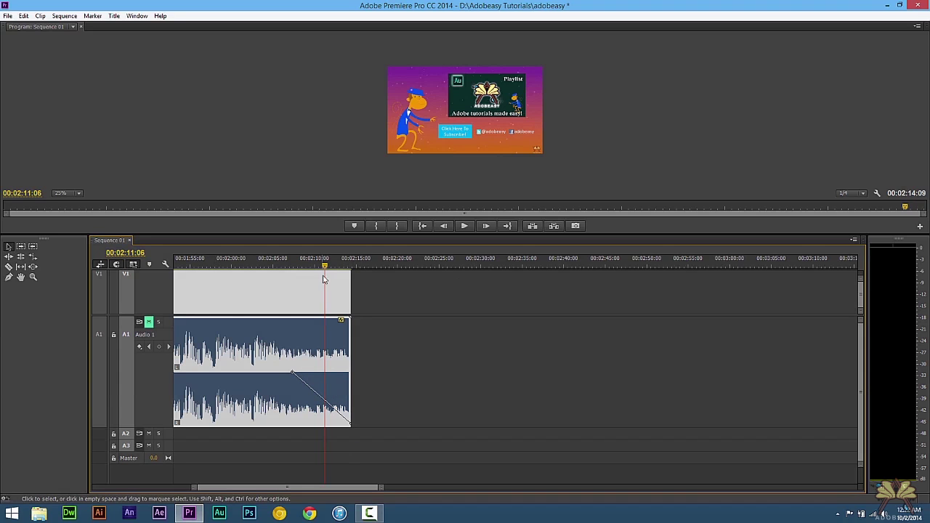
left_click_drag(385, 489, 394, 483)
Step: From the Effects panel's Video Transitions > Page Peel, place Page Peel at the V1 clip's start
left_click(136, 15)
left_click(172, 188)
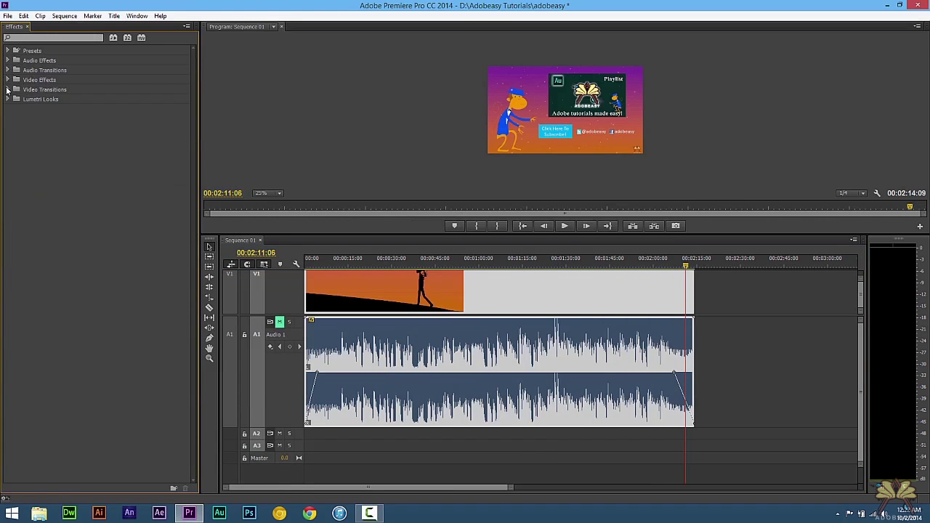
left_click(7, 90)
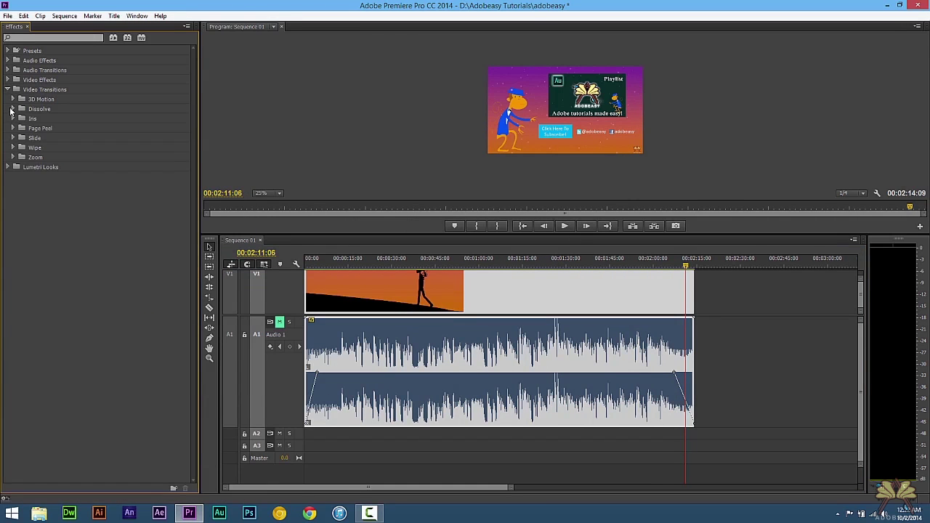
left_click(12, 128)
left_click_drag(33, 137, 310, 286)
Step: Preview the 00:00:01:06 Page Peel transition by playing from the sequence start
left_click_drag(512, 488, 450, 488)
left_click(308, 266)
left_click_drag(309, 266, 305, 266)
key("space")
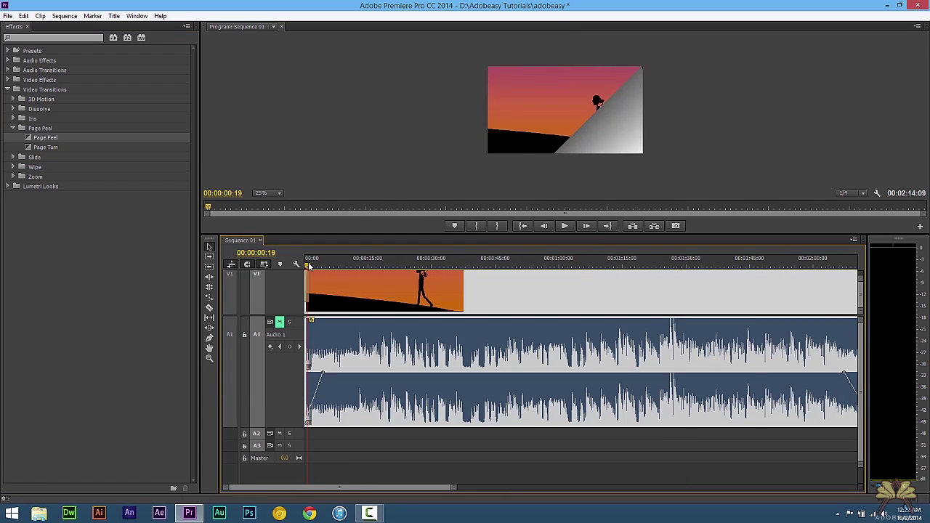
left_click(312, 266)
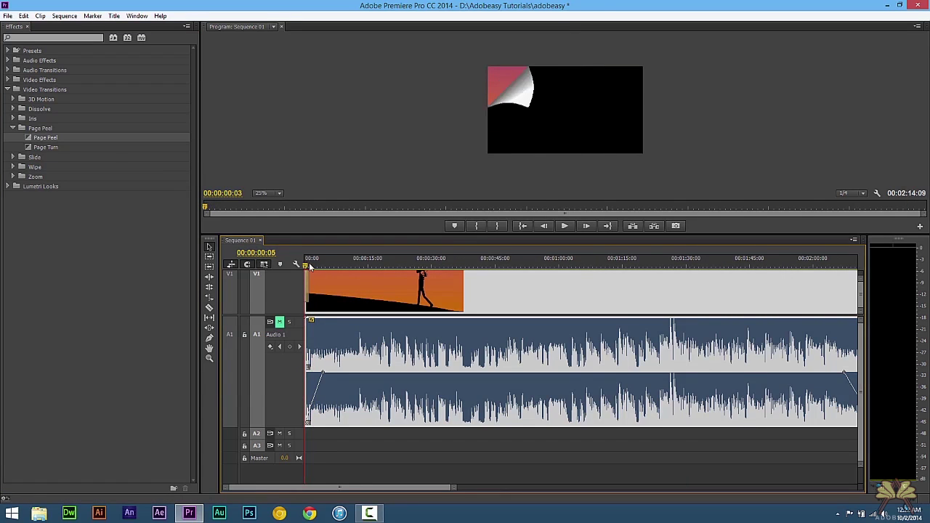
left_click(309, 285)
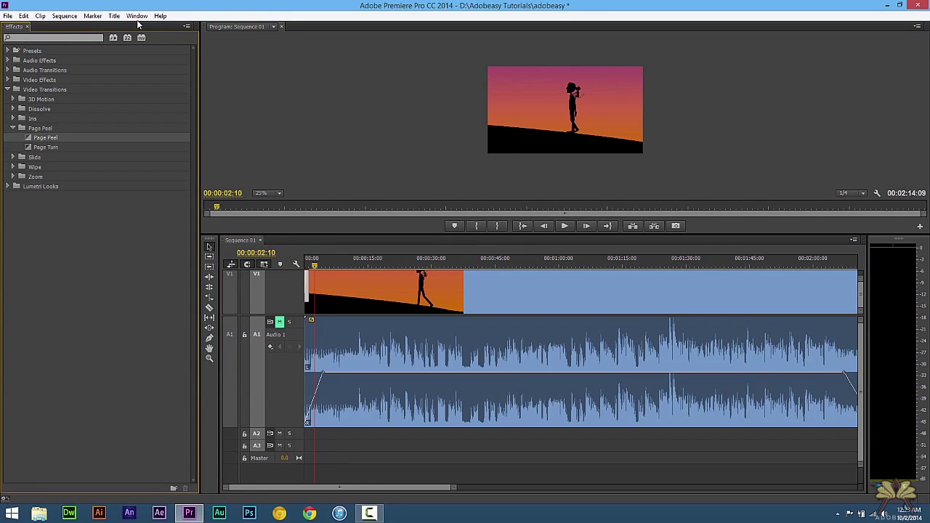
left_click(137, 15)
left_click(161, 179)
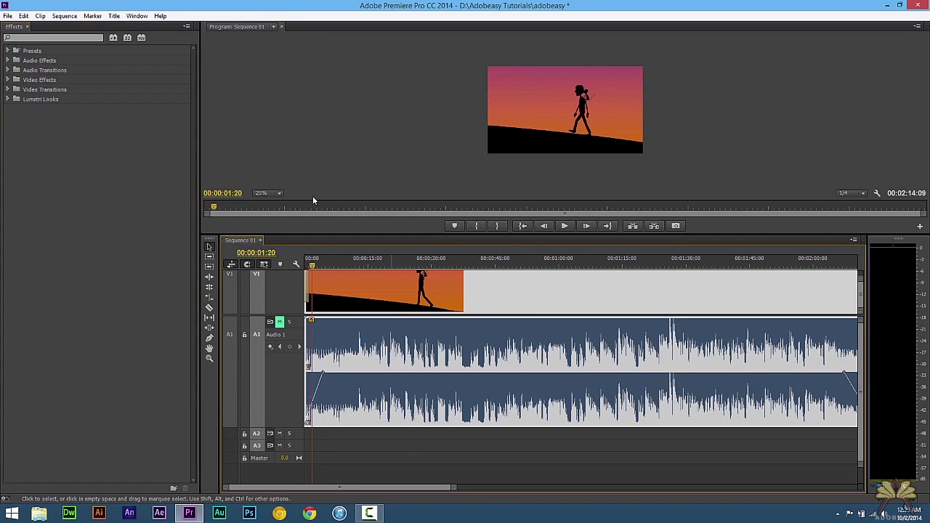
Step: Open Effect Controls for Adobe Audition.mov, widen the panel, and move the playhead near the clip end
left_click(138, 15)
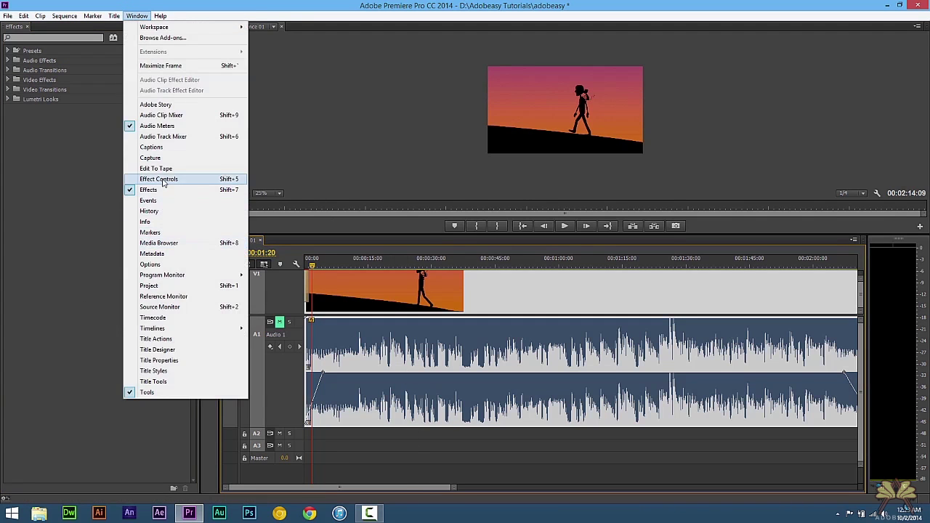
left_click(154, 179)
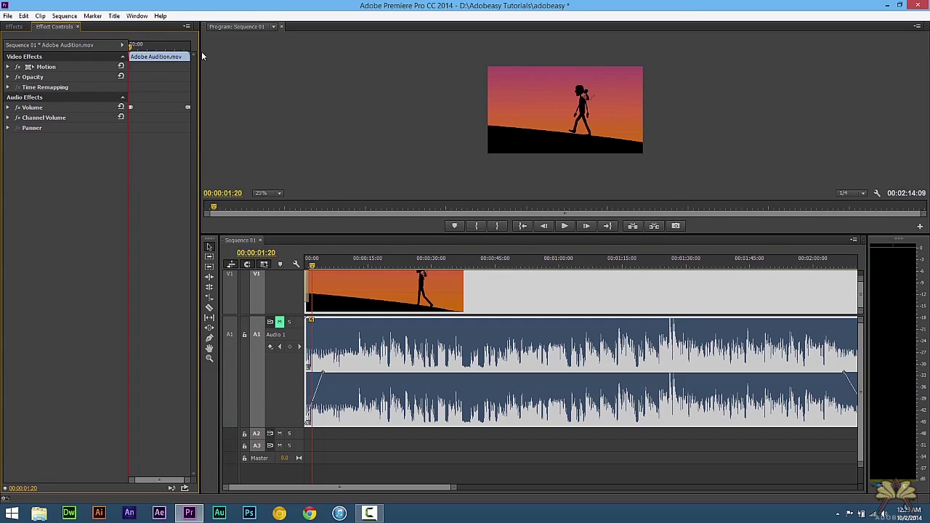
left_click_drag(265, 54, 340, 54)
left_click_drag(240, 45, 325, 45)
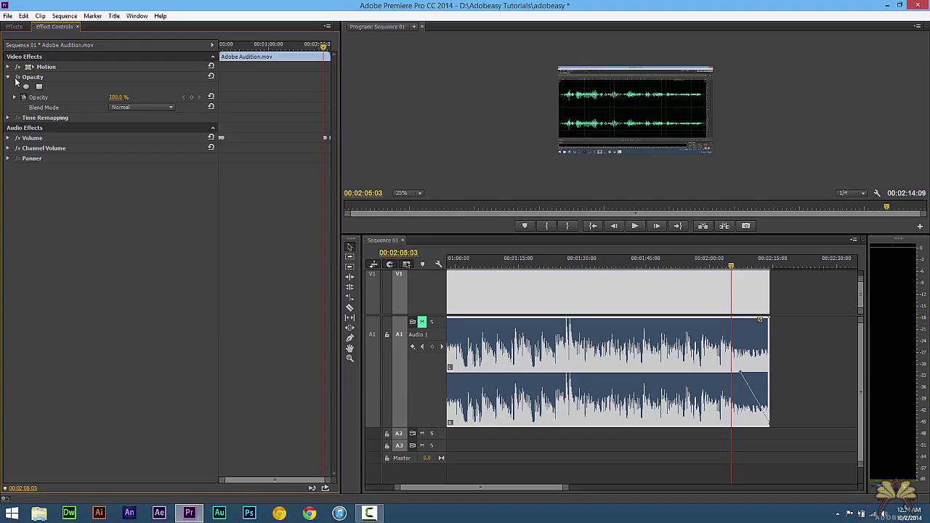
Step: Split Adobe Audition.mov at 00:00:51:13 and move its second part about 5 seconds later
left_click_drag(469, 260, 449, 262)
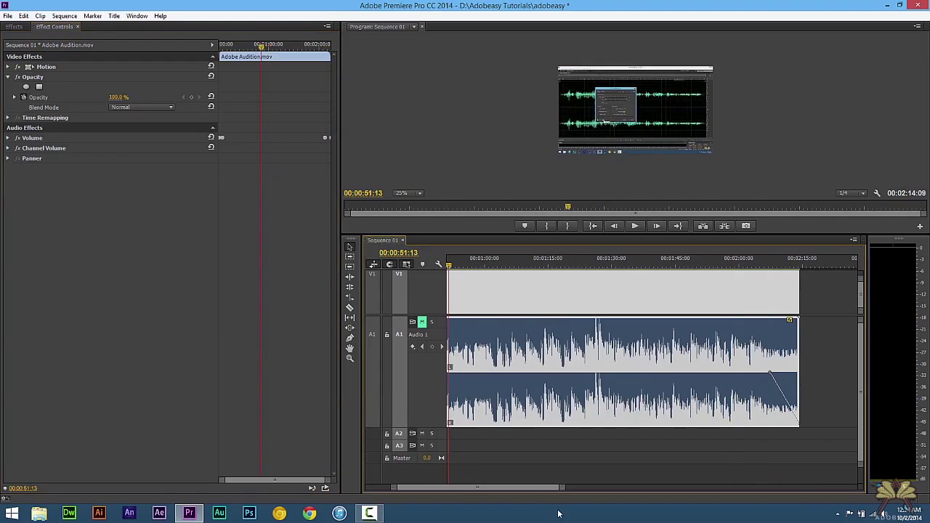
left_click_drag(564, 487, 564, 472)
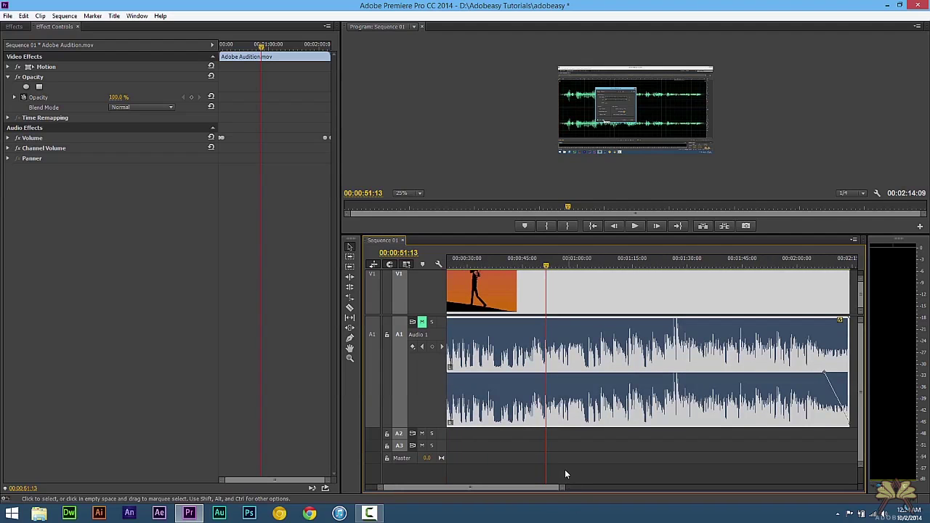
key("c")
left_click(549, 288)
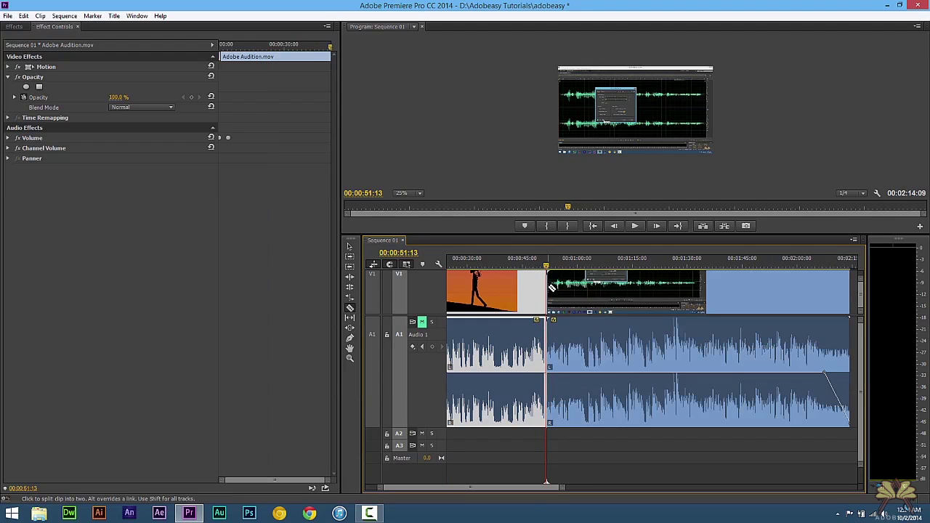
key("v")
left_click_drag(554, 291, 598, 292)
key("Down")
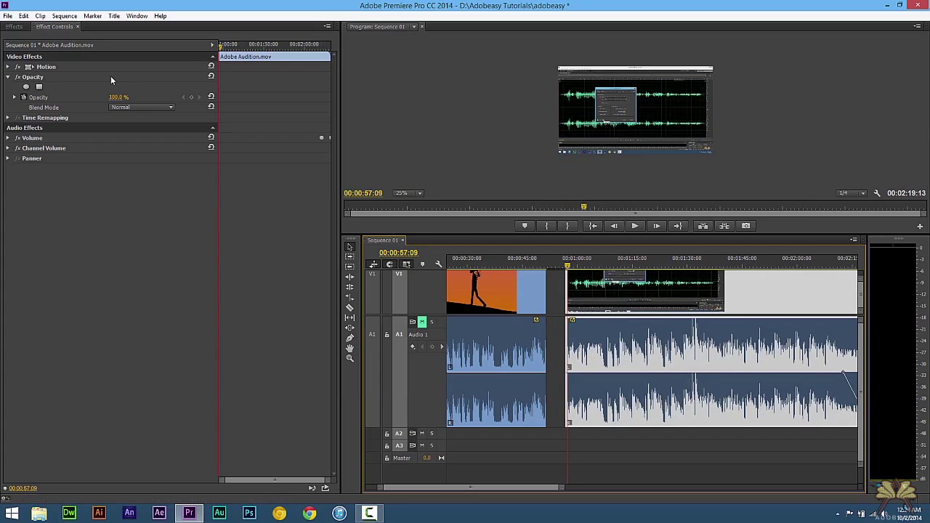
Step: Keyframe the moved part's opacity from 0% at 00:00:57:09 to 100% at 00:01:04:06
left_click(8, 66)
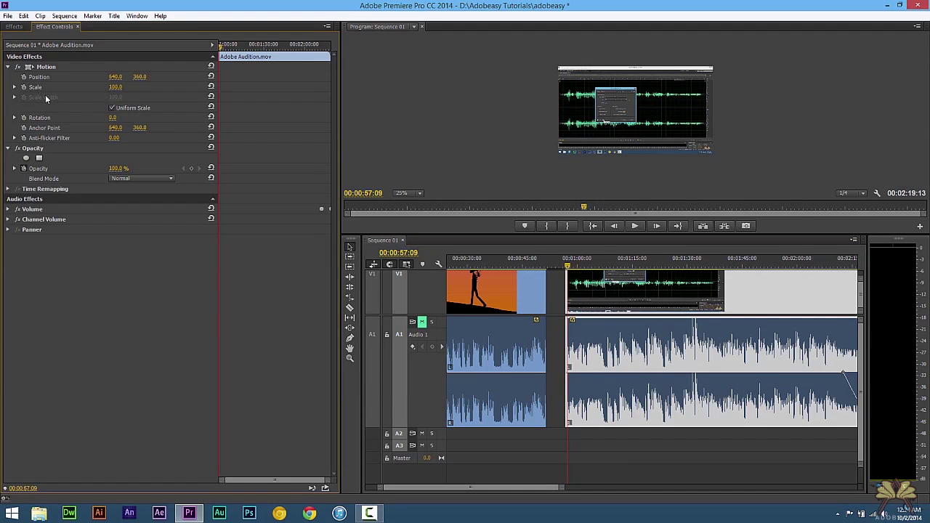
left_click(8, 67)
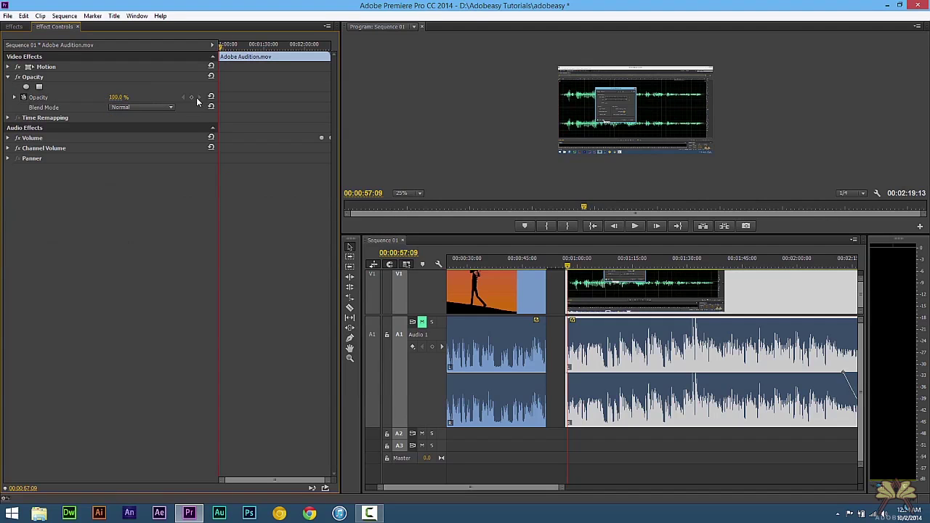
left_click(119, 97)
type("0")
key("Return")
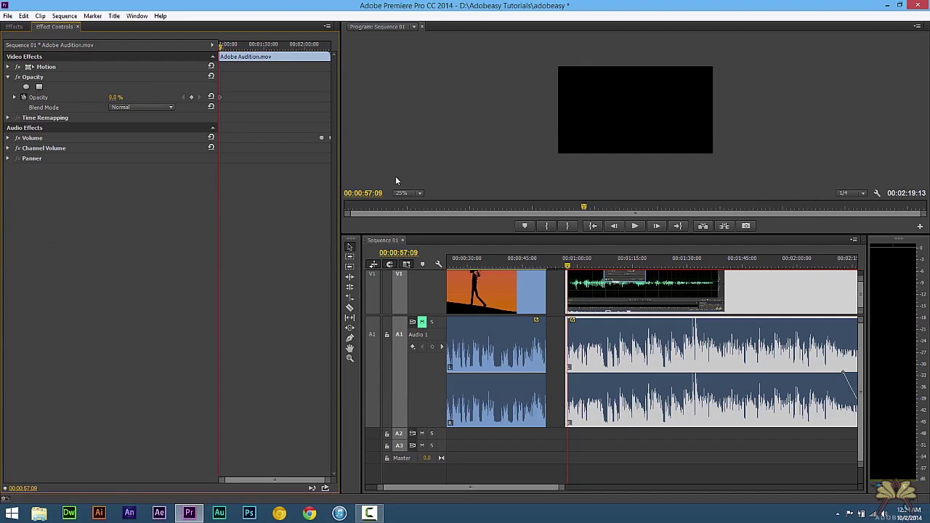
left_click(593, 260)
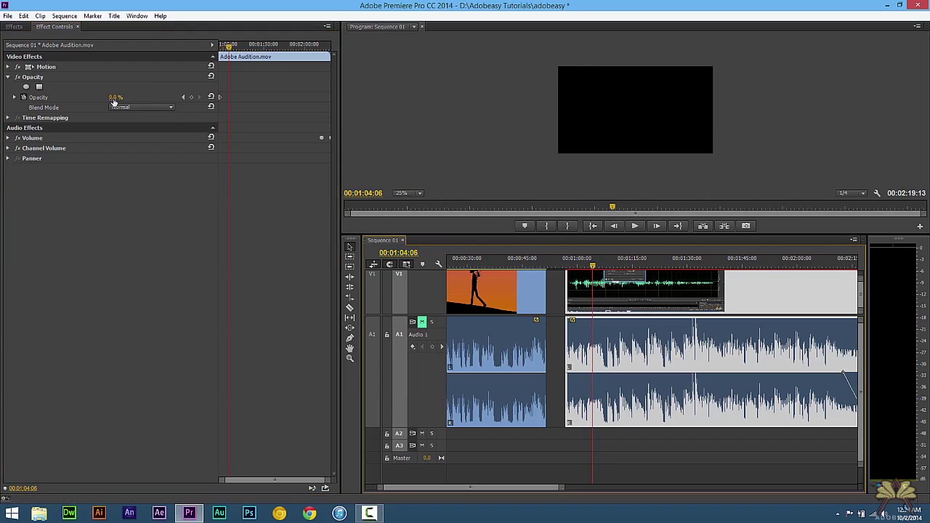
left_click_drag(113, 101, 189, 98)
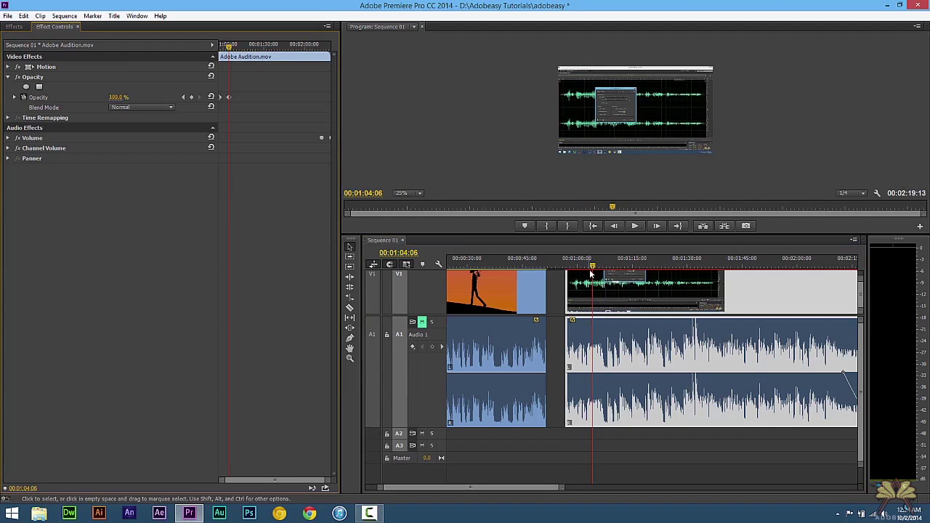
mouse_move(592, 268)
left_mouse_down()
mouse_move(567, 266)
mouse_move(600, 267)
left_mouse_up()
Step: Keyframe Position X from 434.0 at 00:00:57:12 to 640.0 at 00:01:11:16, and preview the slide
left_click(8, 77)
left_click(8, 66)
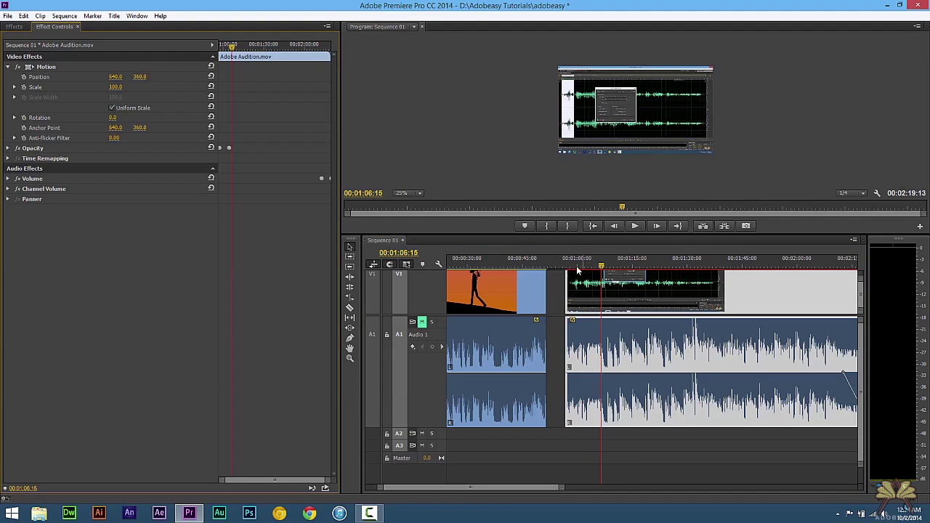
left_click(620, 262)
left_click(23, 76)
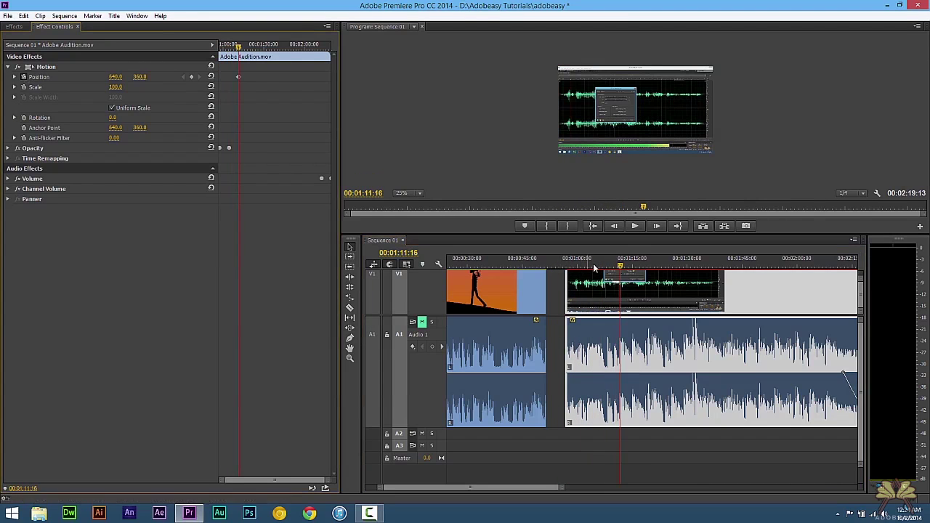
left_click_drag(398, 253, 382, 253)
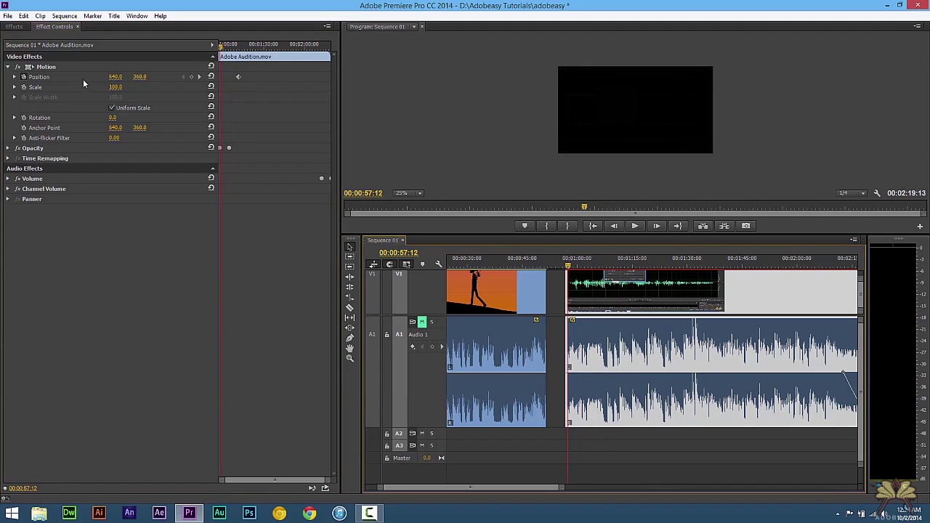
left_click_drag(115, 77, 41, 77)
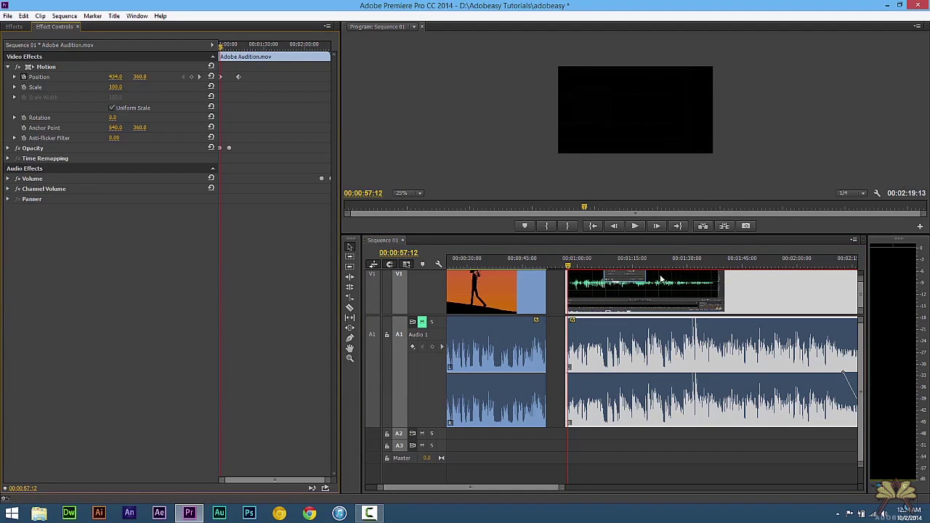
left_click(631, 260)
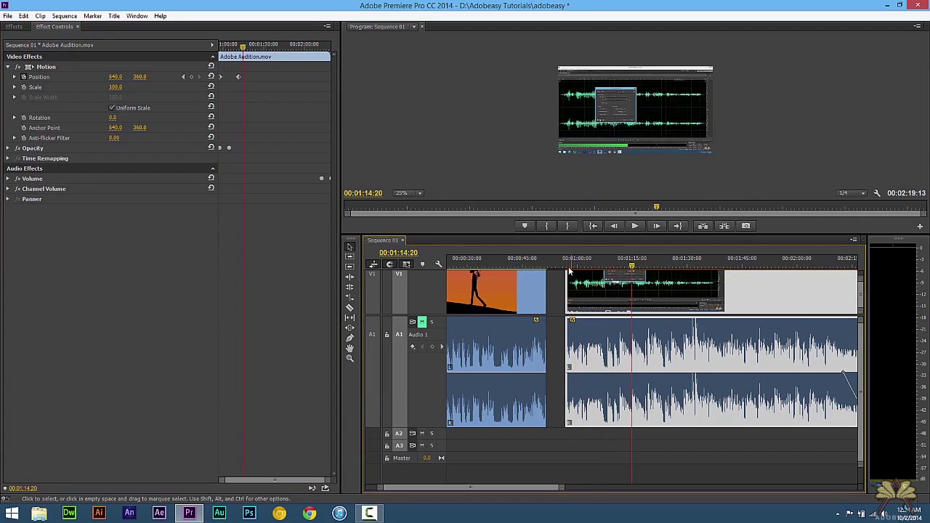
left_click_drag(582, 262, 629, 263)
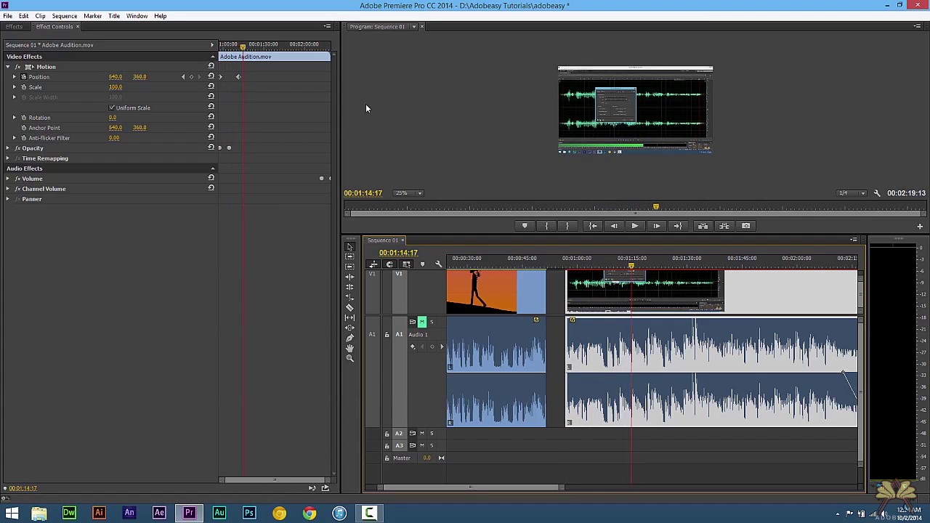
Step: Bring the Project panel's media list into view
left_click(21, 27)
left_click(135, 16)
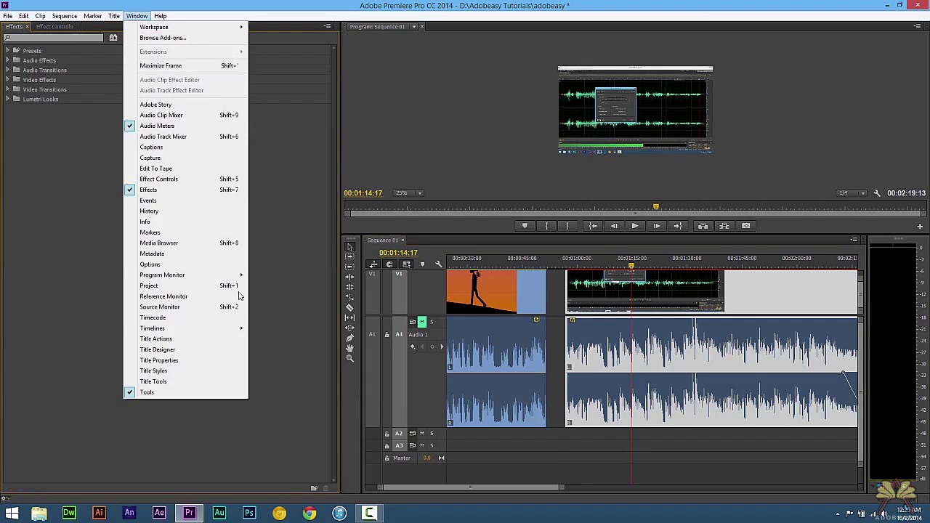
left_click(174, 287)
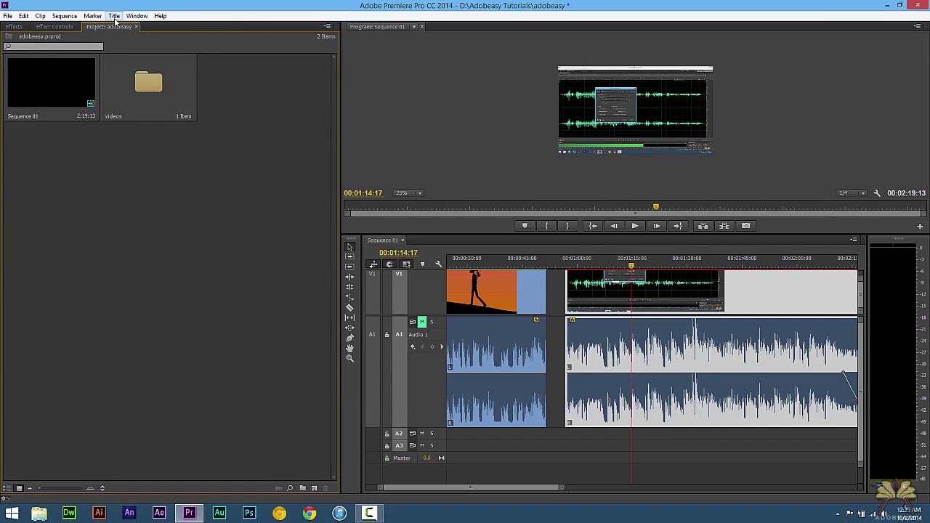
Step: Create a new Default Still title named adobeasy
left_click(114, 16)
mouse_move(245, 46)
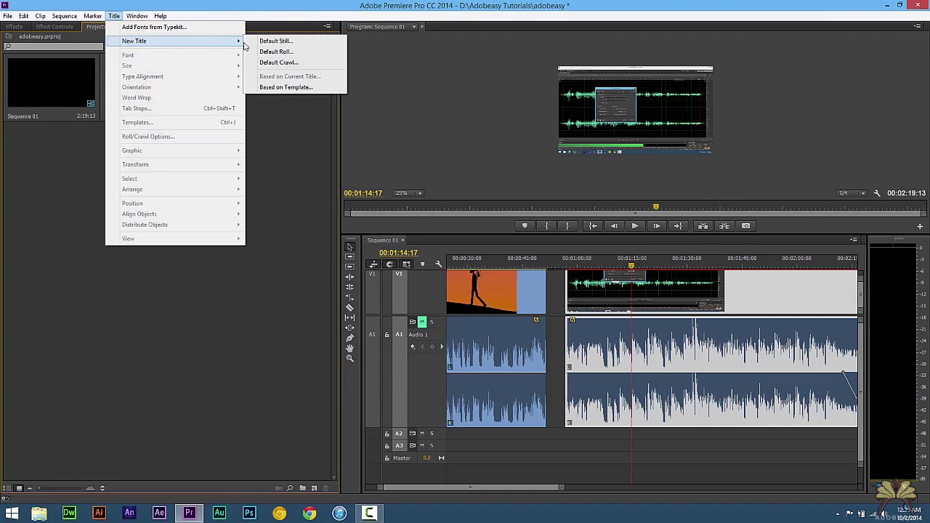
left_click(285, 41)
type("adobeasy")
key("Return")
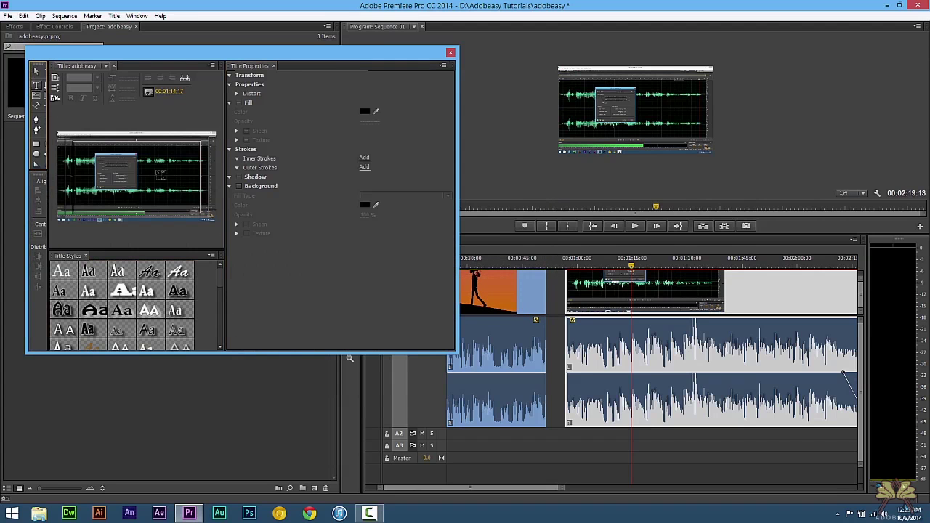
Step: Type the text 'adobeasy' into the title and close the Titler
left_click(154, 149)
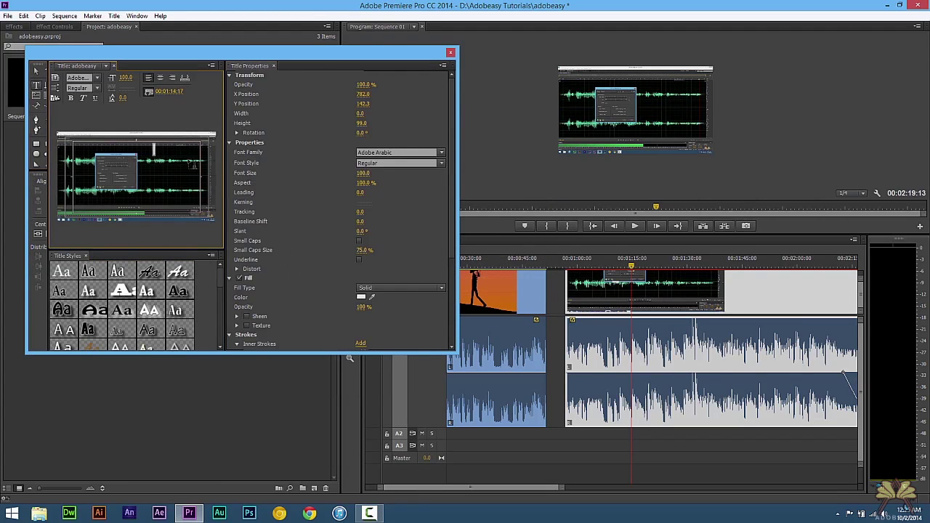
type("adobeasy")
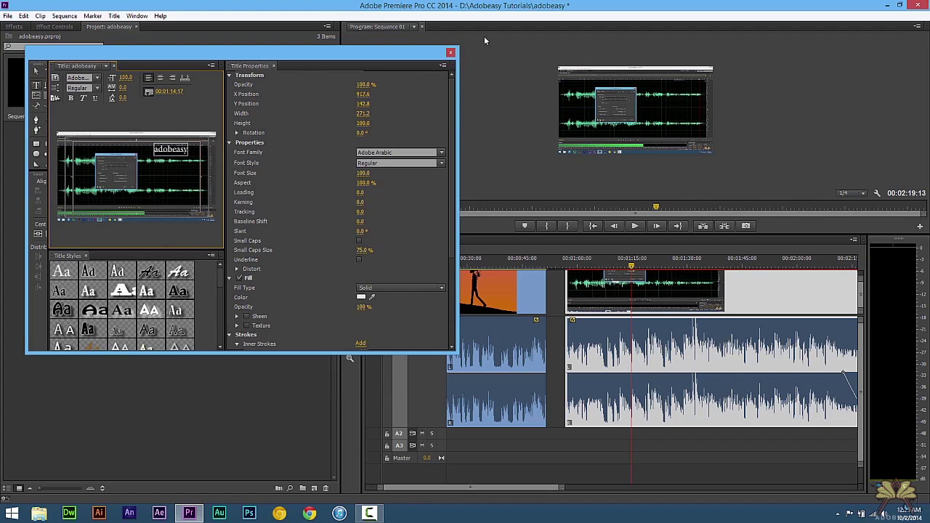
left_click(450, 53)
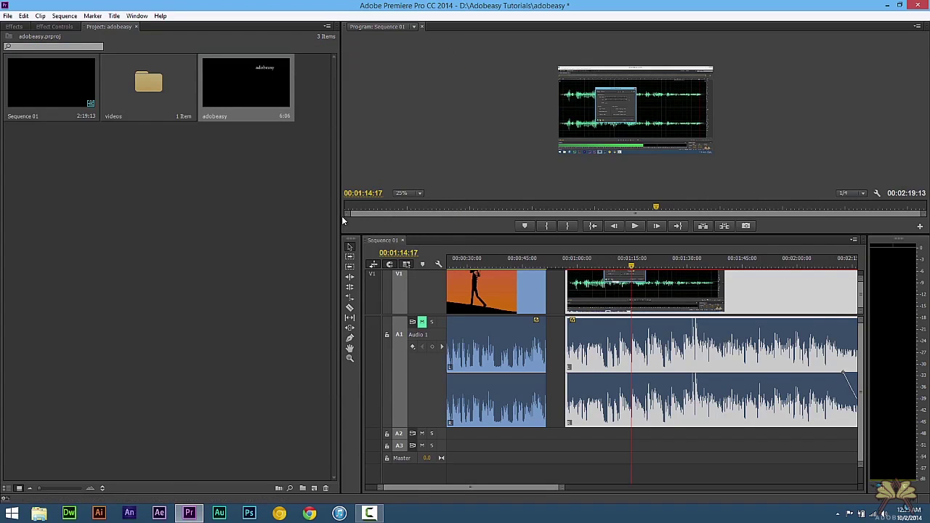
Step: Enlarge the monitor and timeline panels, and move the playhead to 00:01:15:05
left_click_drag(337, 163, 179, 155)
left_click_drag(361, 291, 229, 291)
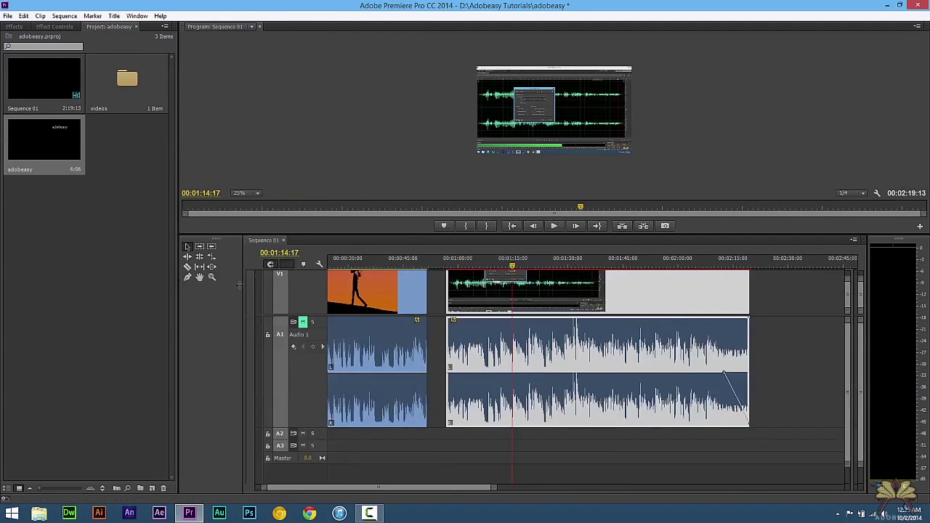
left_click(448, 267)
left_click_drag(448, 267, 654, 284)
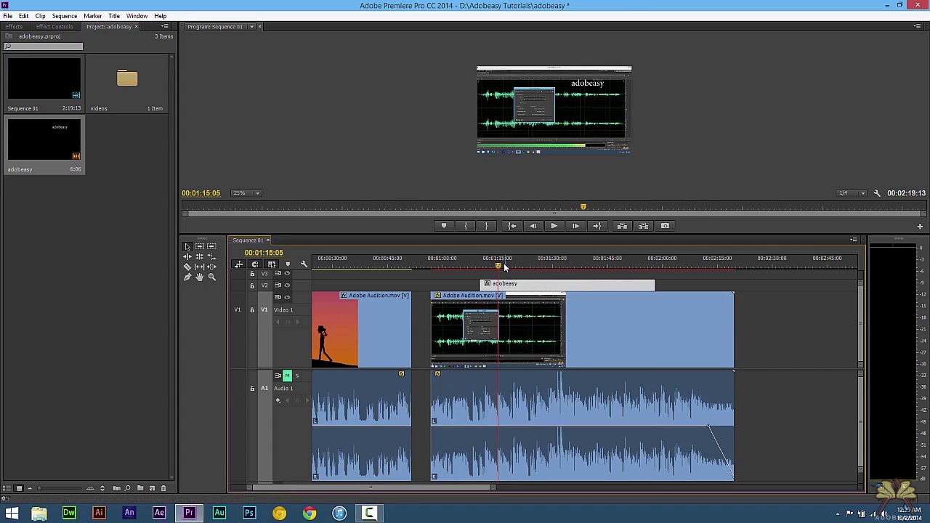
Step: Move the playhead into the adobeasy title clip and show its effect settings
left_click_drag(517, 268, 528, 268)
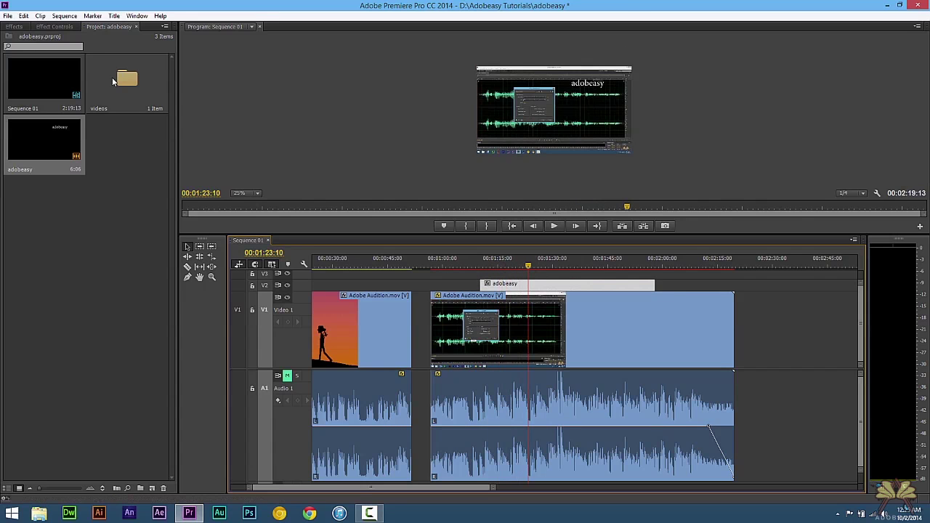
left_click(14, 27)
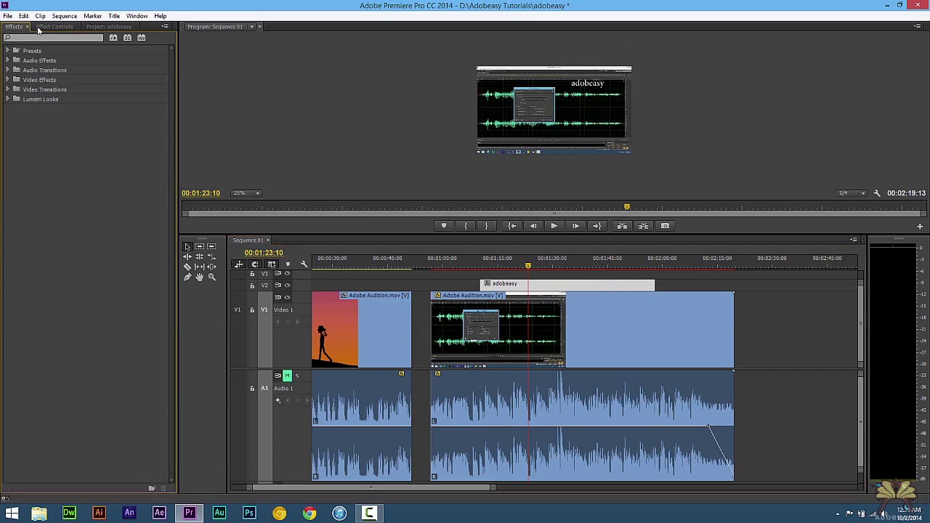
left_click(54, 27)
Step: Nudge the adobeasy text in the Titler, then set the title's Motion Position X to 661
double_click(501, 284)
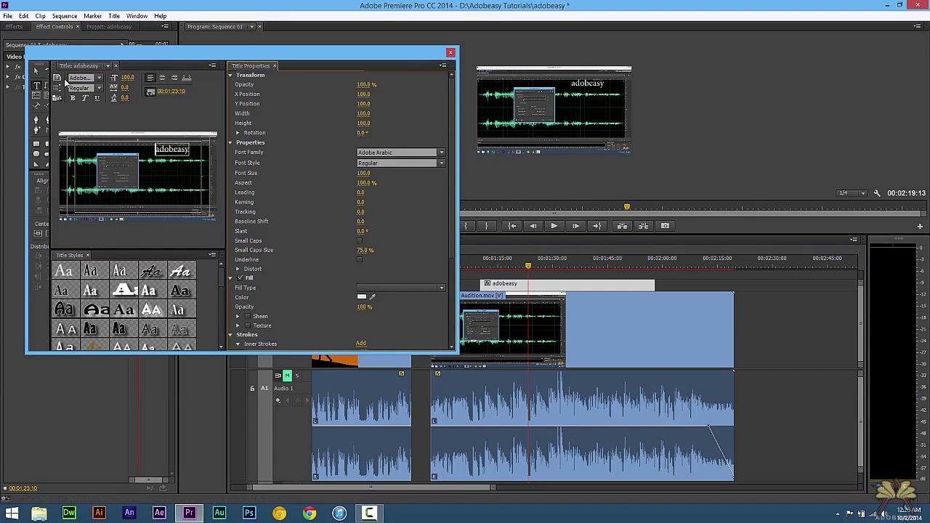
left_click(37, 71)
left_click(172, 150)
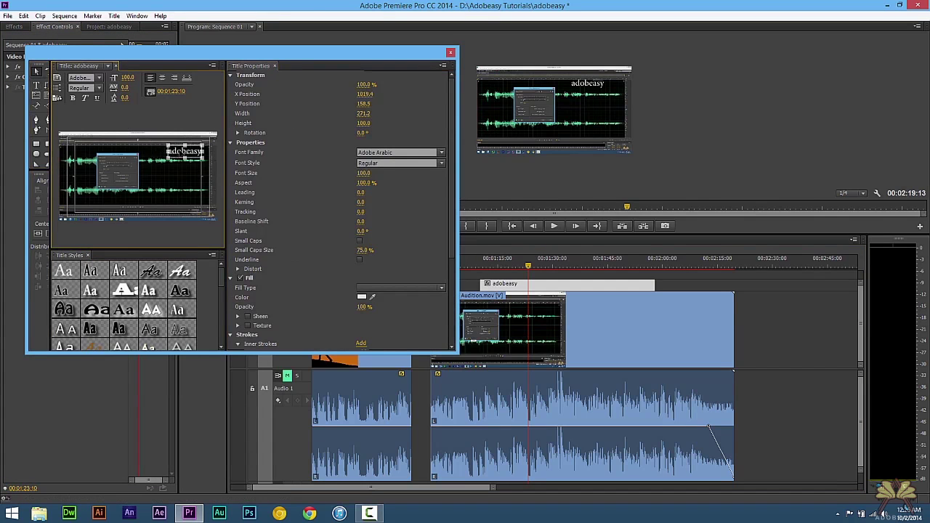
left_click_drag(181, 152, 180, 152)
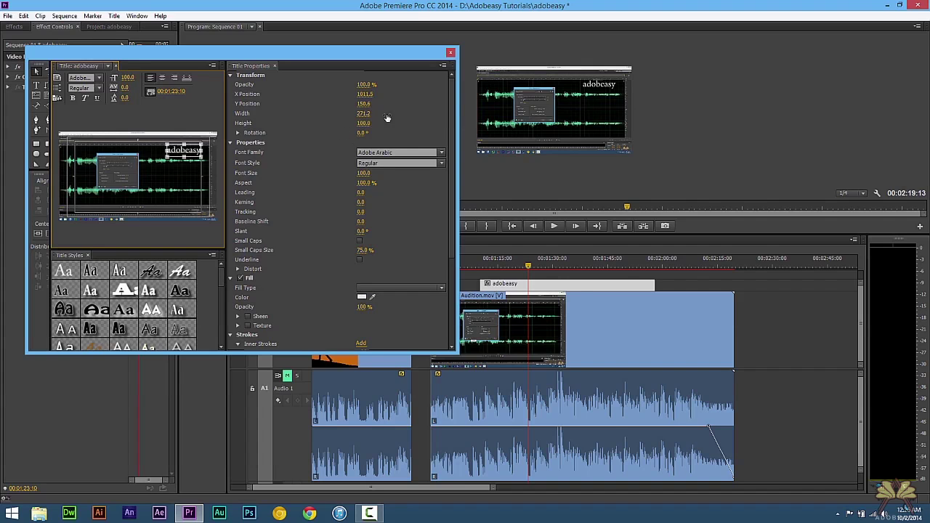
left_click(450, 53)
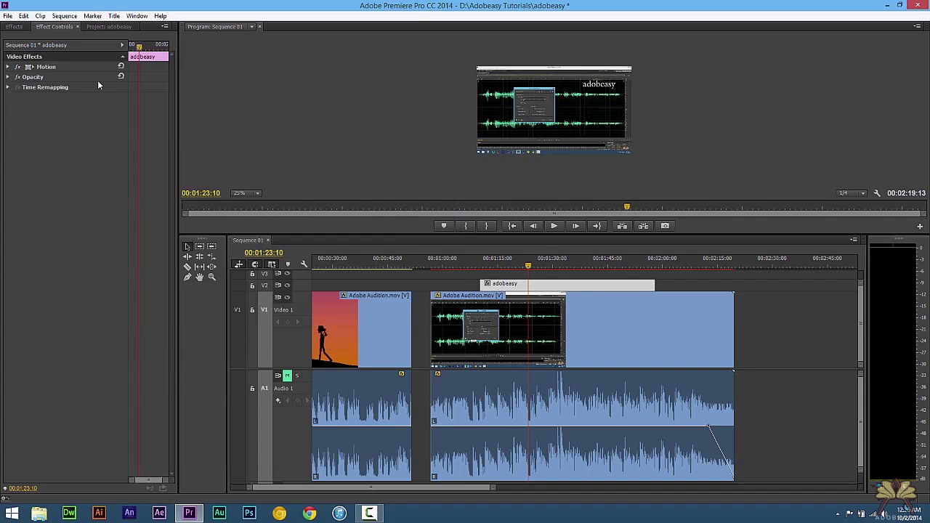
left_click(8, 66)
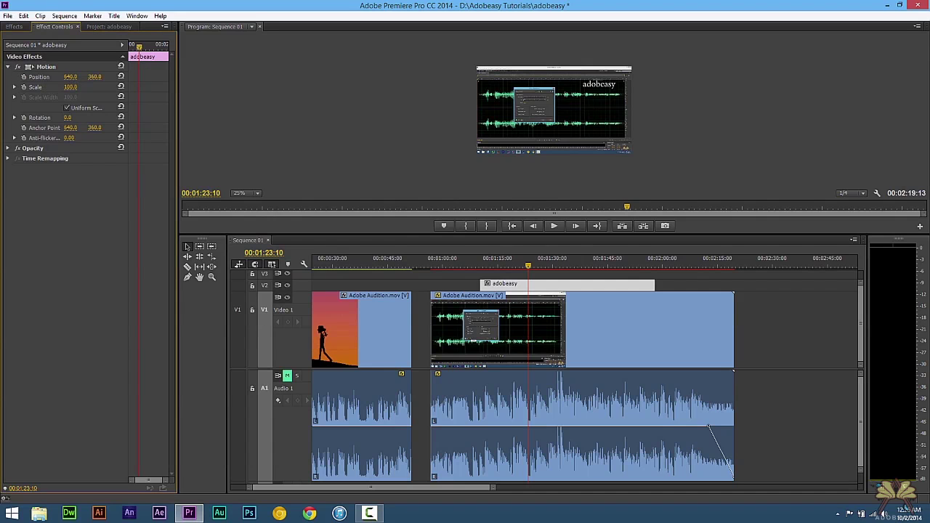
left_click_drag(70, 76, 85, 76)
left_click(12, 27)
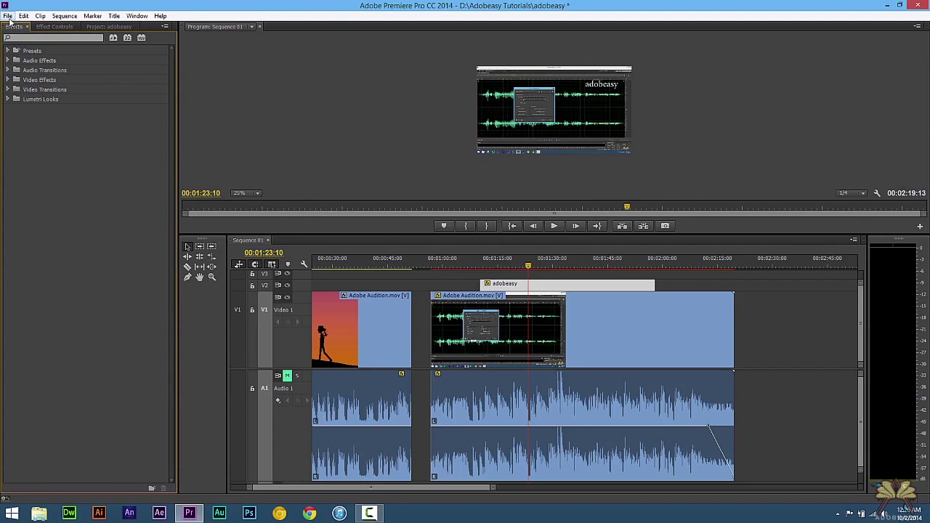
left_click(8, 16)
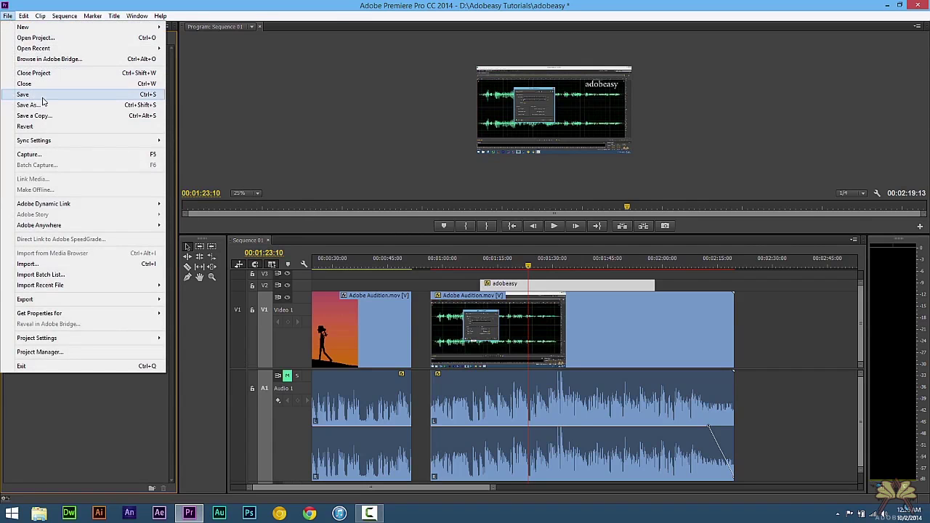
left_click(349, 250)
left_click(387, 259)
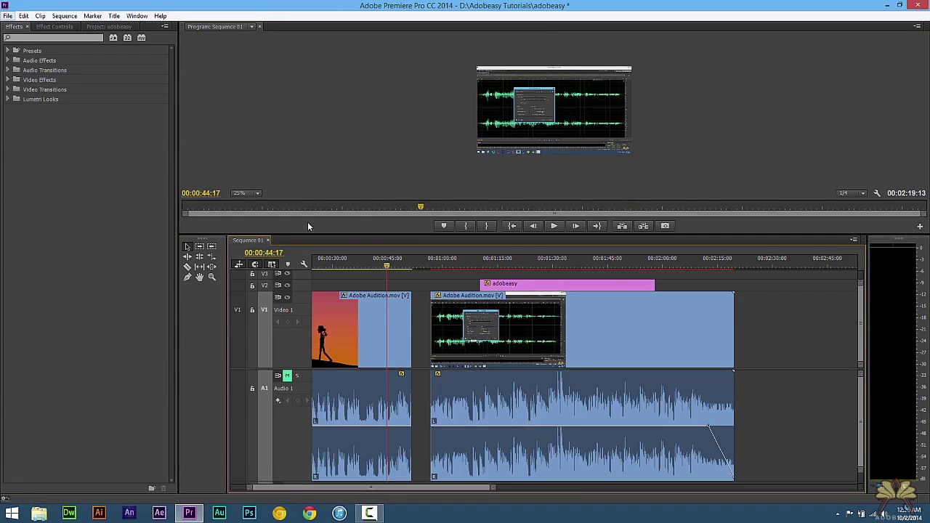
left_click(8, 16)
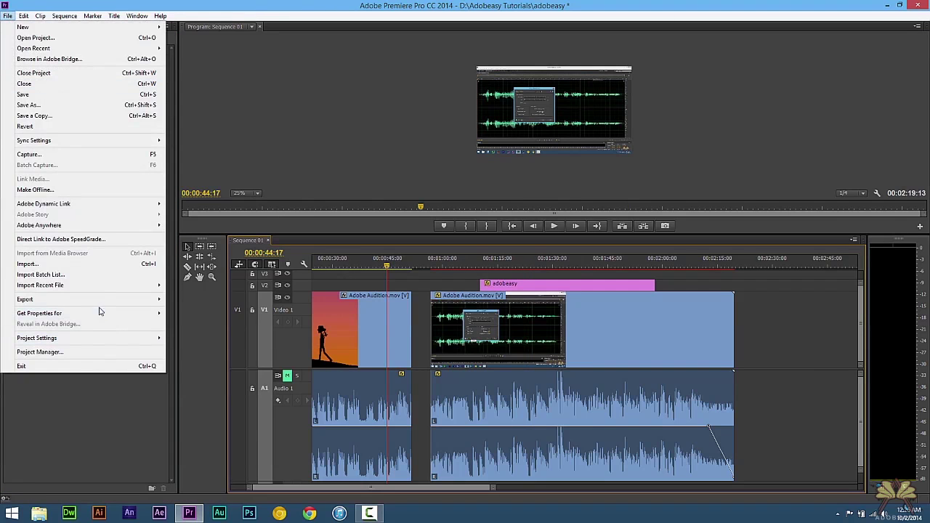
mouse_move(106, 299)
left_click(209, 299)
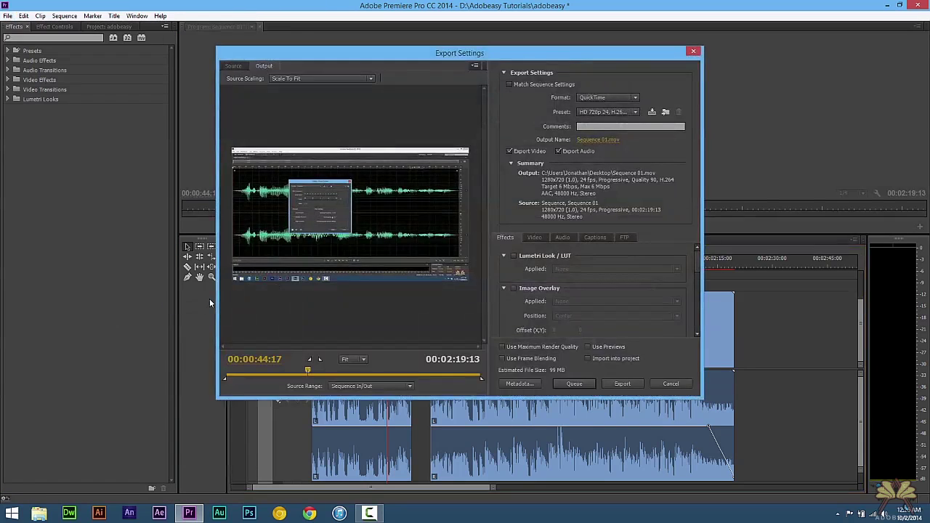
left_click(635, 114)
left_click(617, 99)
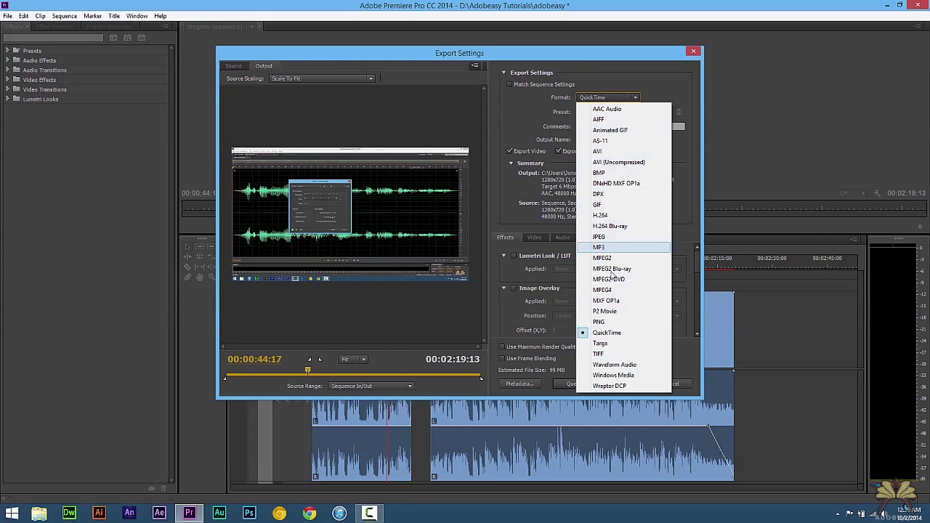
left_click(512, 113)
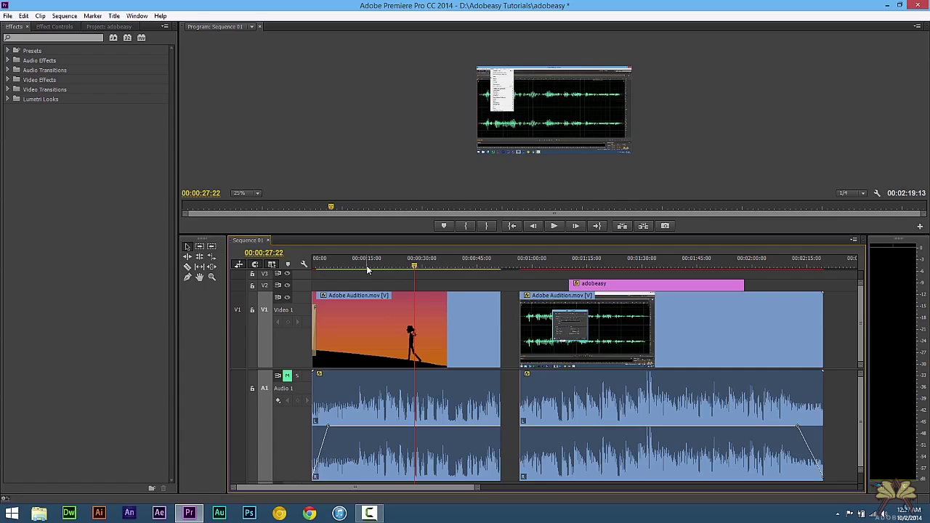
Step: Mark a 00:00:07:07 in/out range around the walking figure in the first clip
key("x")
left_click_drag(345, 265, 401, 260)
key("o")
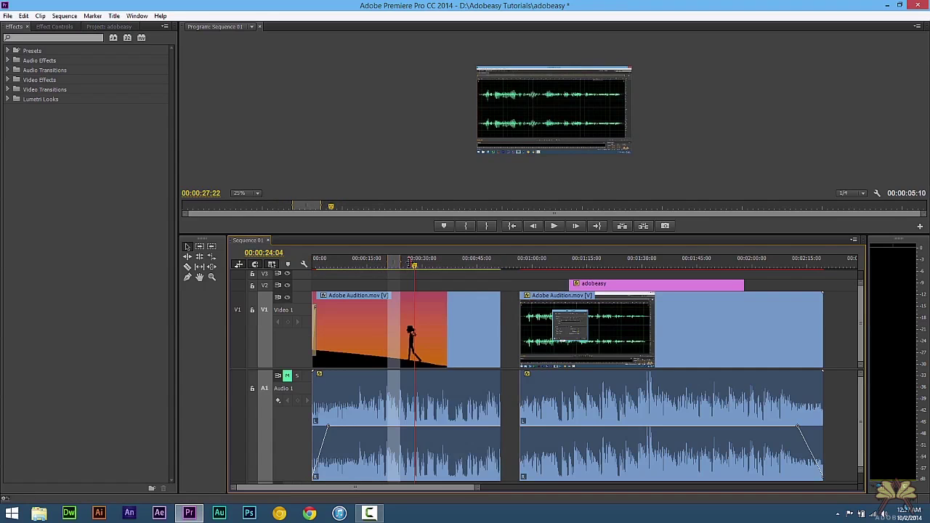
Step: Open File > Export > Media for the marked range, then cancel without exporting
left_click(7, 16)
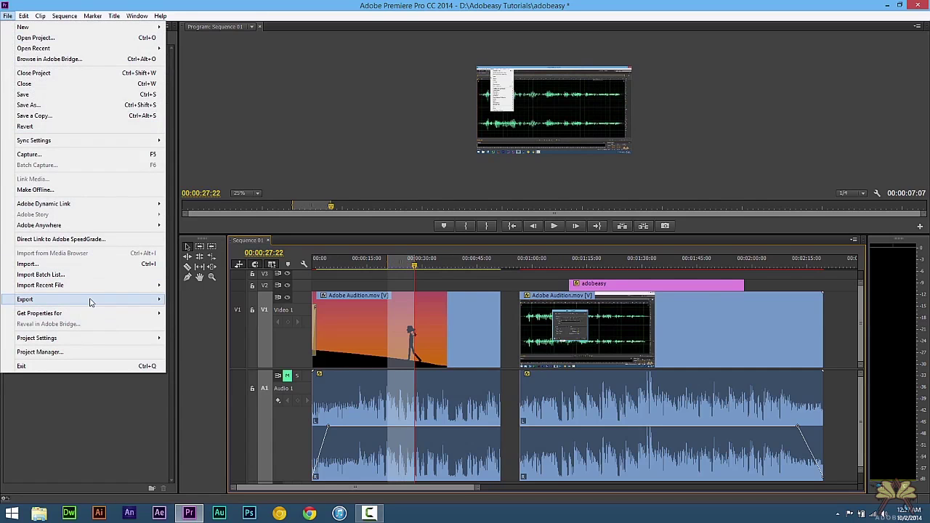
mouse_move(82, 302)
left_click(189, 301)
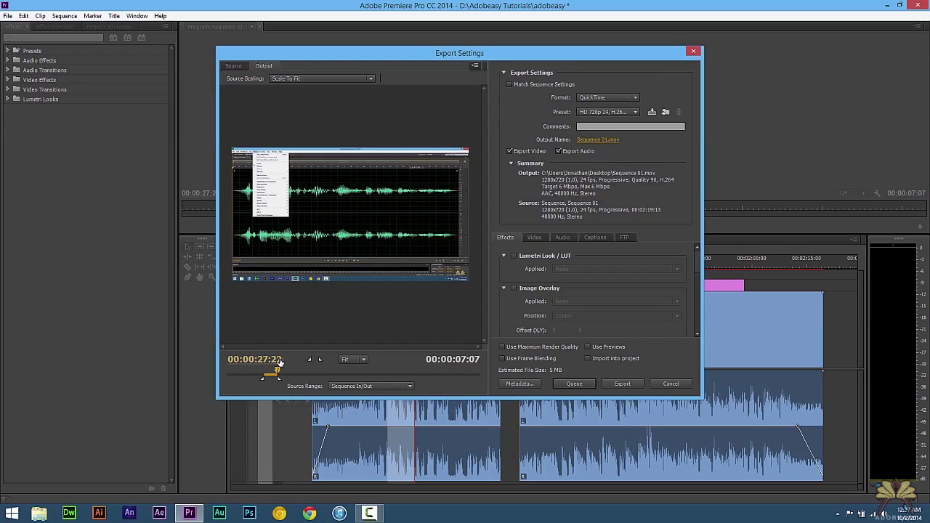
left_click(670, 384)
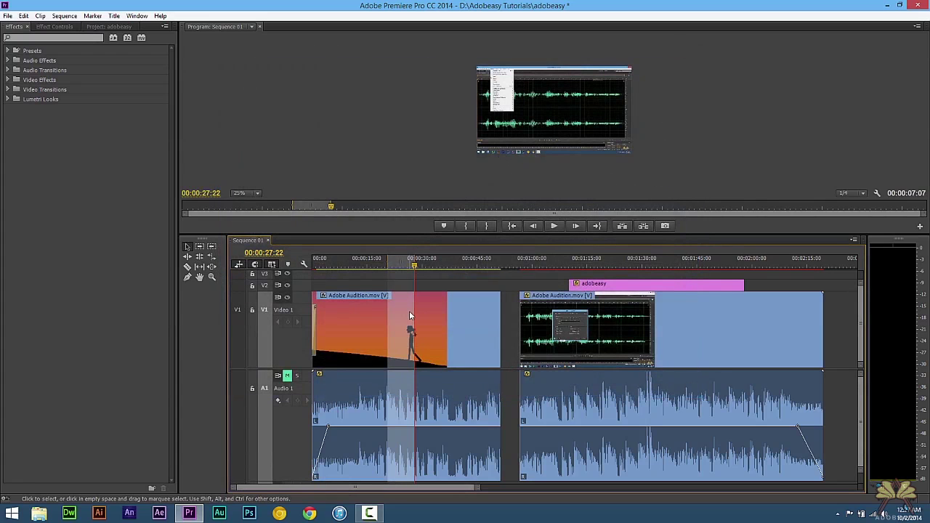